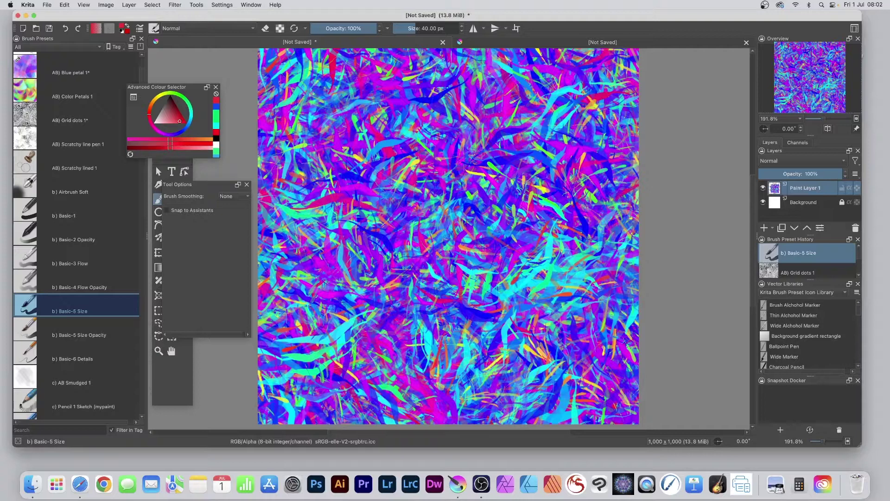
Switch to the blank 300×300 [Not Saved] document tab.
{"action": "left_click", "coordinate": [551, 42]}
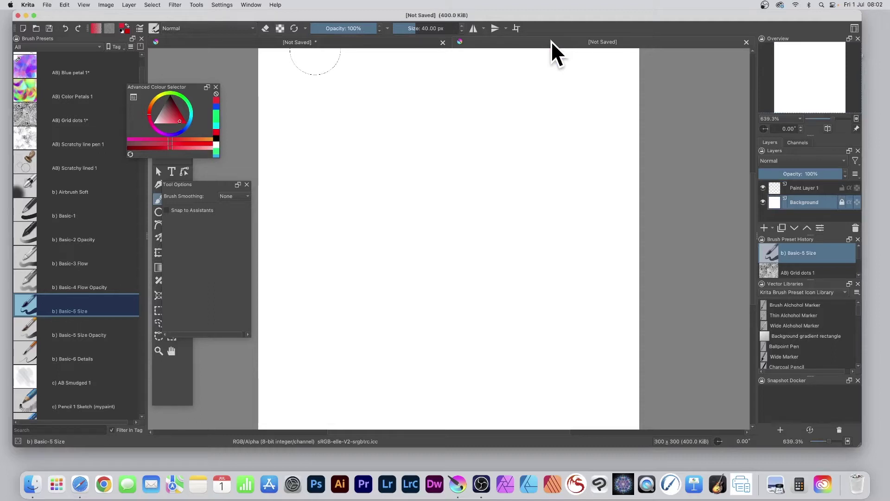
On Paint Layer 1, paint freehand diagonal strokes in red, then blue, then green below.
{"action": "left_click", "coordinate": [797, 187]}
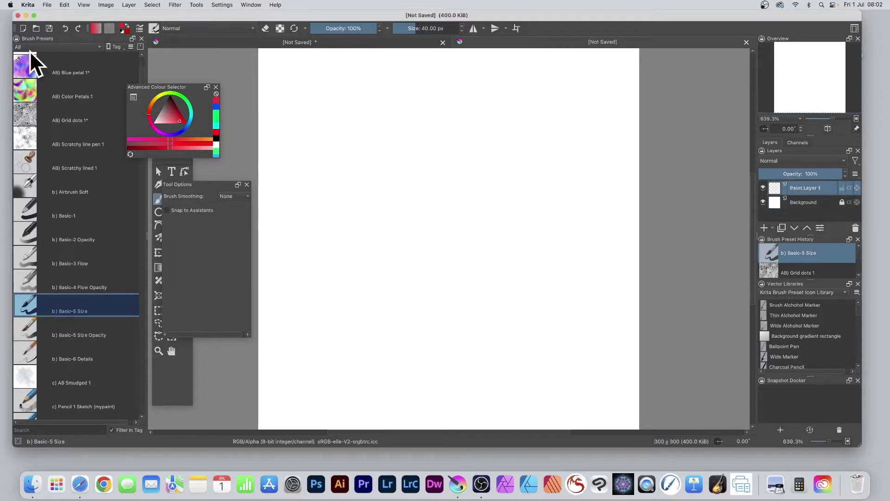
{"action": "left_click", "coordinate": [158, 199]}
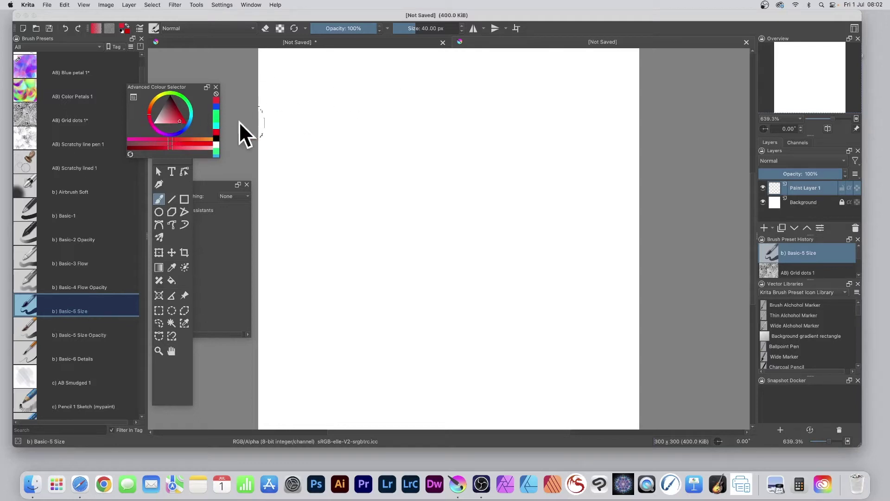
{"action": "mouse_move", "coordinate": [331, 94]}
{"action": "left_mouse_down"}
{"action": "mouse_move", "coordinate": [459, 153]}
{"action": "mouse_move", "coordinate": [585, 254]}
{"action": "left_mouse_up"}
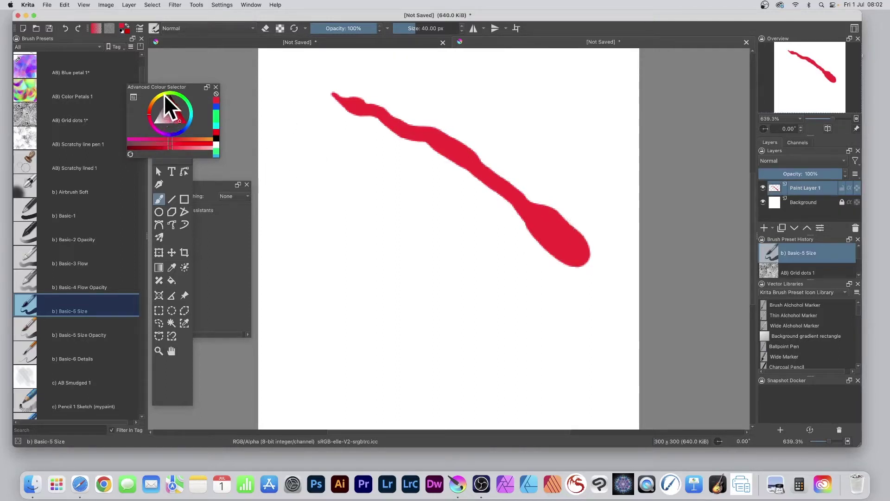
{"action": "left_click_drag", "start_coordinate": [171, 102], "coordinate": [179, 119]}
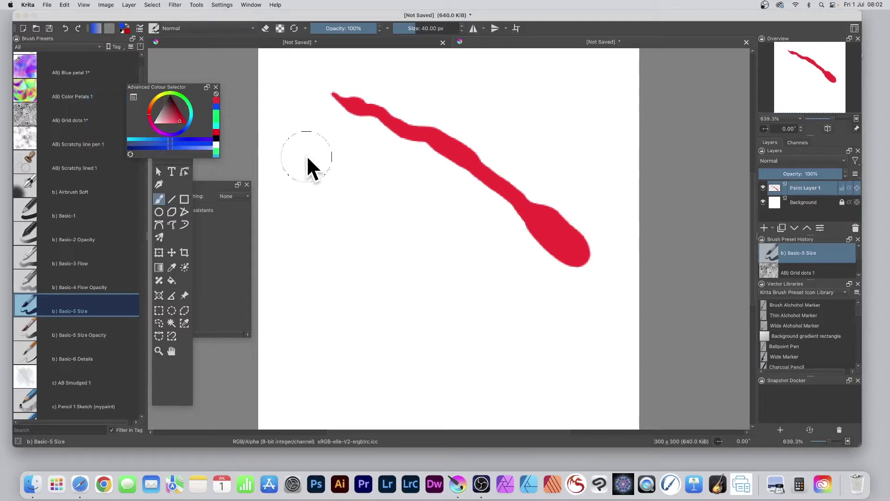
{"action": "mouse_move", "coordinate": [316, 134]}
{"action": "left_mouse_down"}
{"action": "mouse_move", "coordinate": [473, 223]}
{"action": "mouse_move", "coordinate": [561, 322]}
{"action": "left_mouse_up"}
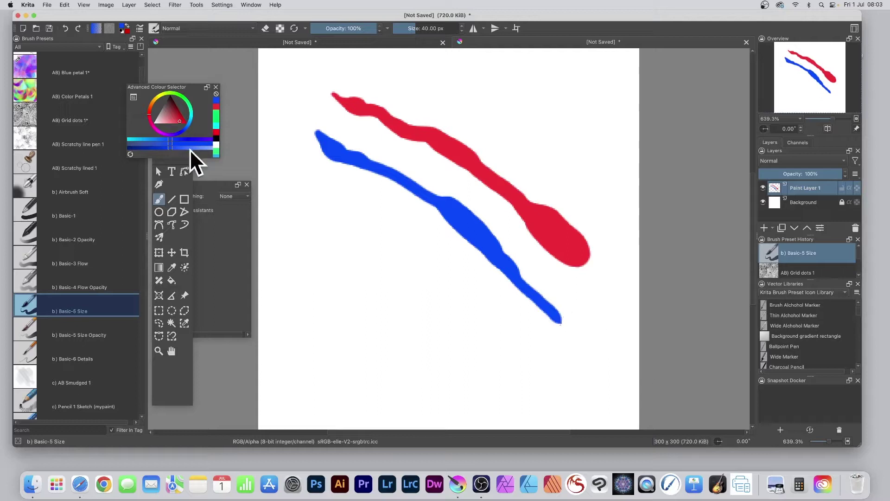
{"action": "left_click", "coordinate": [216, 152]}
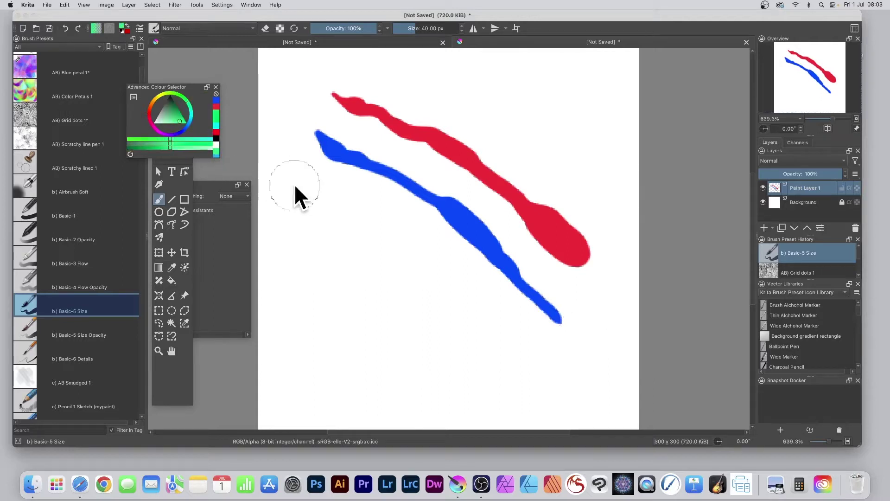
{"action": "mouse_move", "coordinate": [307, 183]}
{"action": "left_mouse_down"}
{"action": "mouse_move", "coordinate": [434, 266]}
{"action": "mouse_move", "coordinate": [483, 309]}
{"action": "mouse_move", "coordinate": [520, 364]}
{"action": "left_mouse_up"}
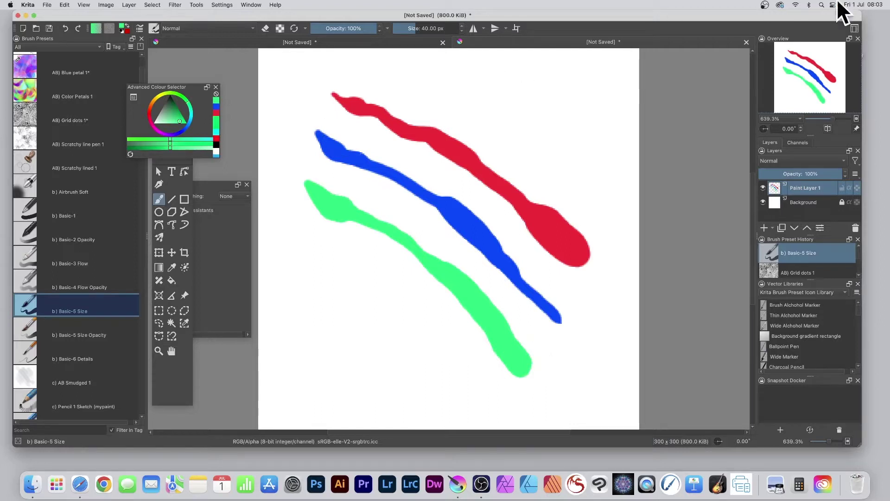
Unlock and delete the white Background layer, leaving only Paint Layer 1.
{"action": "left_click", "coordinate": [809, 203]}
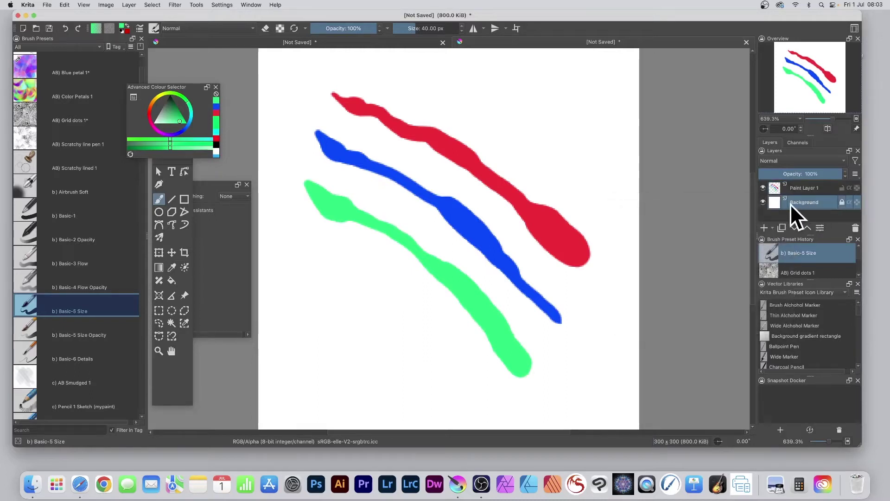
{"action": "left_click", "coordinate": [842, 202]}
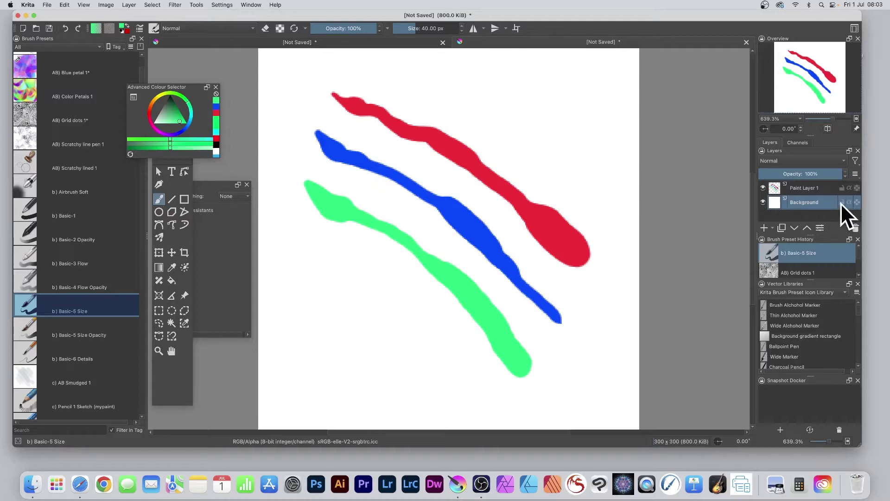
{"action": "left_click", "coordinate": [855, 227]}
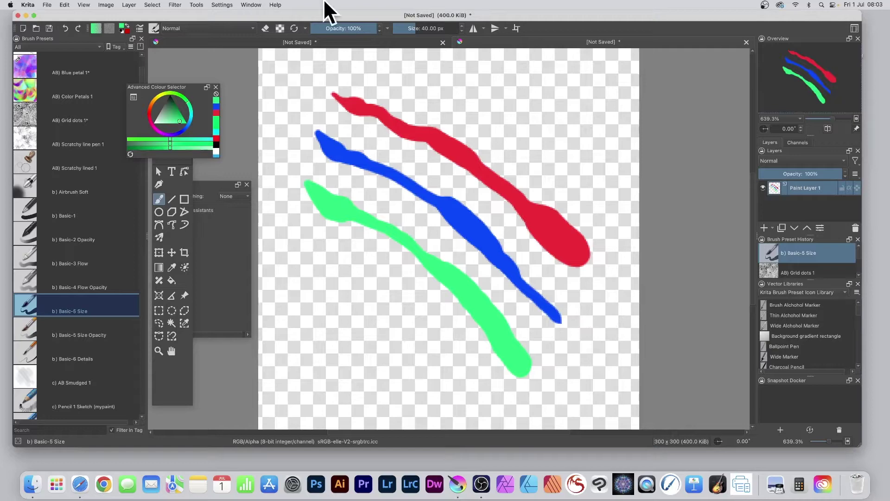
{"action": "left_click", "coordinate": [45, 5]}
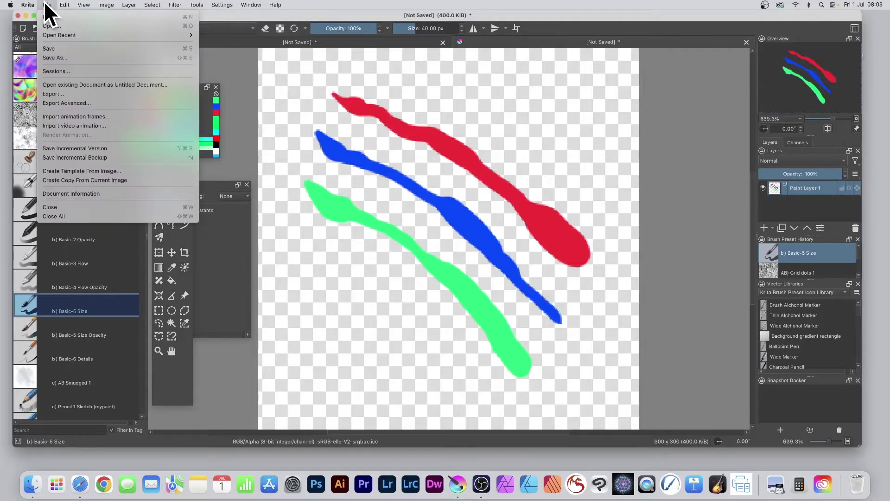
{"action": "left_click", "coordinate": [74, 102]}
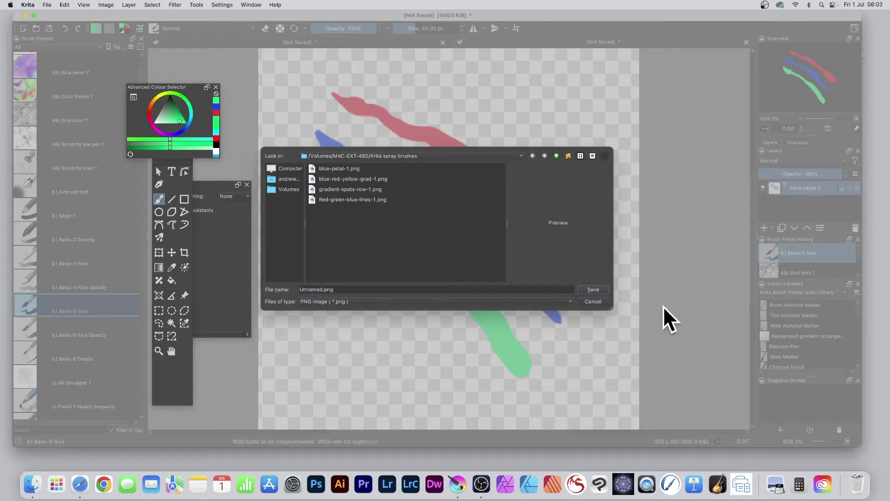
{"action": "left_click", "coordinate": [593, 300]}
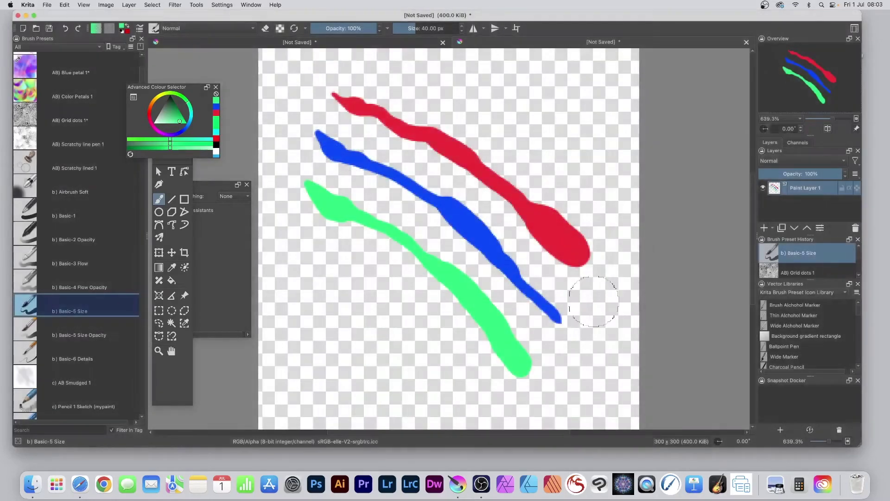
In the 1000×1000 document, wipe Paint Layer 1 with Edit > Clear.
{"action": "left_click", "coordinate": [389, 44]}
{"action": "left_click", "coordinate": [64, 5]}
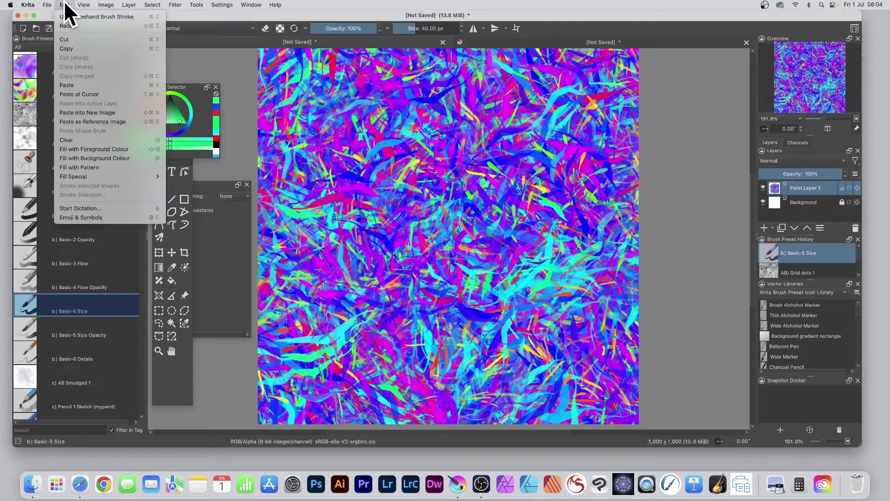
{"action": "left_click", "coordinate": [76, 138]}
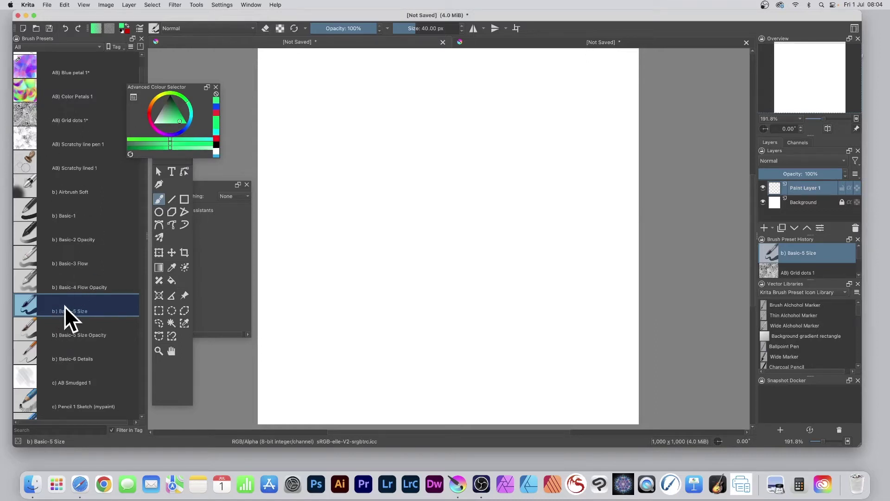
{"action": "mouse_move", "coordinate": [71, 306]}
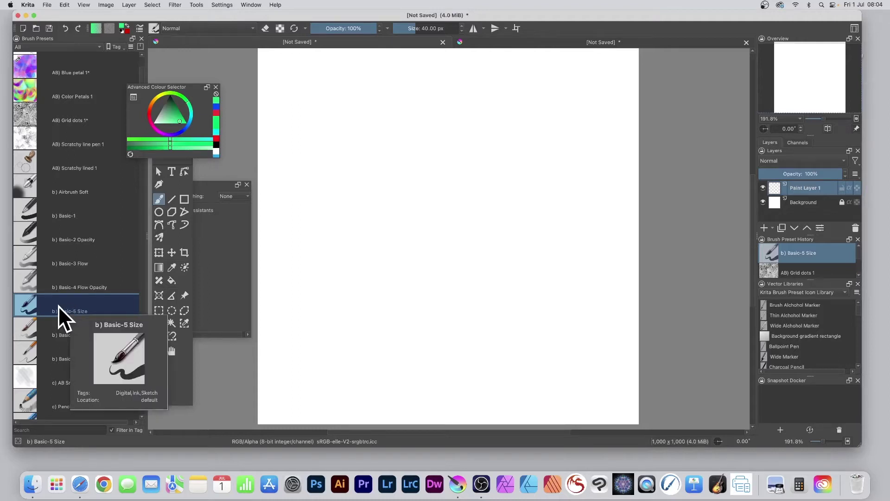
Open the Brush Editor and expand its preset list.
{"action": "left_click", "coordinate": [140, 29]}
{"action": "mouse_move", "coordinate": [388, 100]}
{"action": "left_mouse_down"}
{"action": "mouse_move", "coordinate": [349, 62]}
{"action": "mouse_move", "coordinate": [400, 66]}
{"action": "left_mouse_up"}
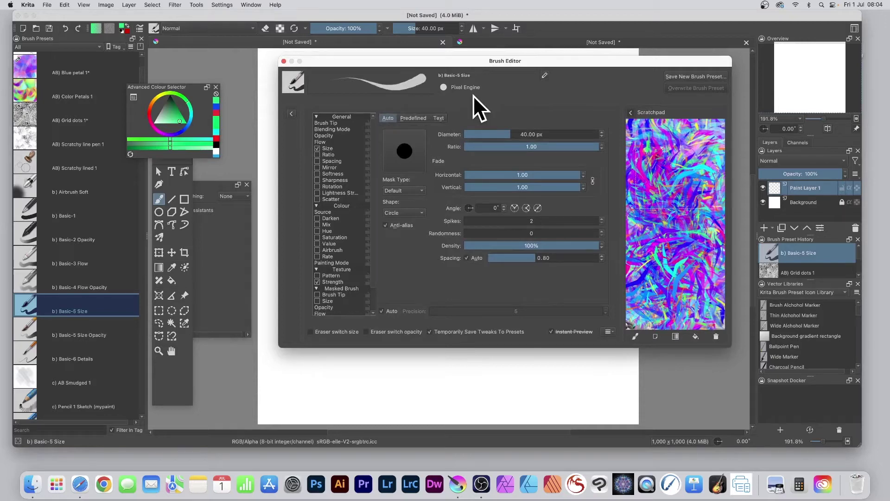
{"action": "left_click", "coordinate": [291, 113]}
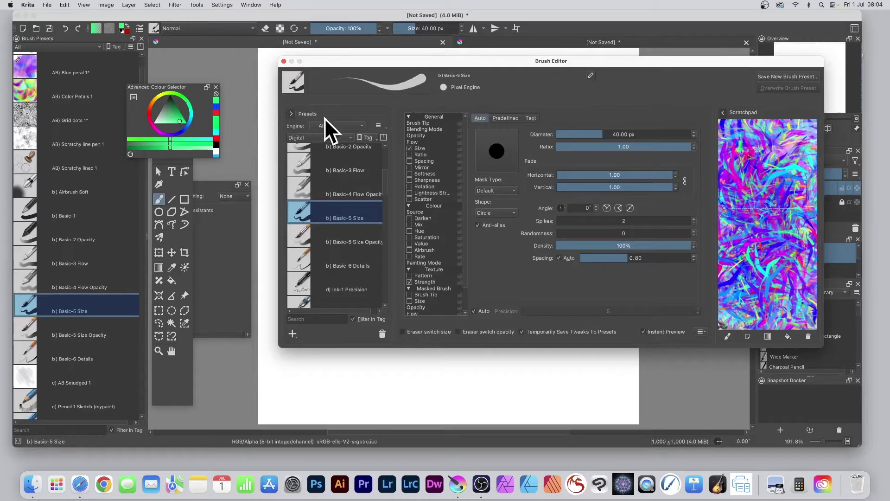
{"action": "left_click", "coordinate": [292, 114]}
{"action": "left_click", "coordinate": [292, 114]}
{"action": "left_click", "coordinate": [292, 114]}
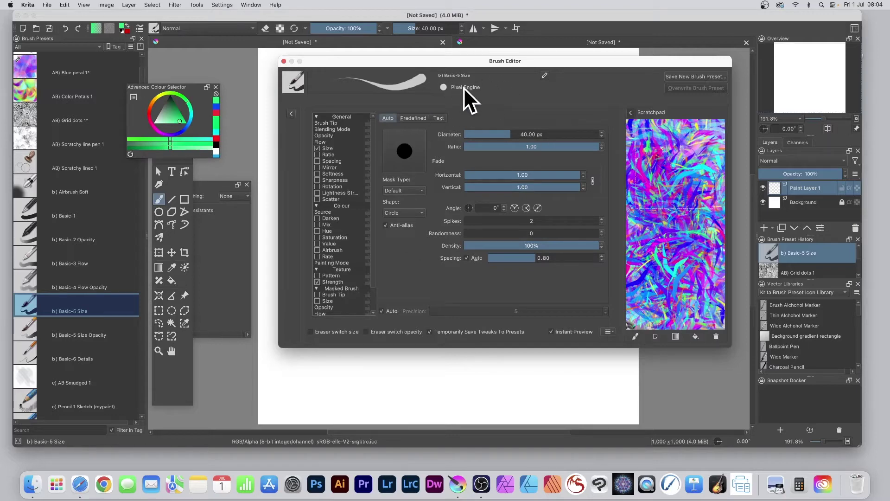
{"action": "left_click", "coordinate": [292, 114]}
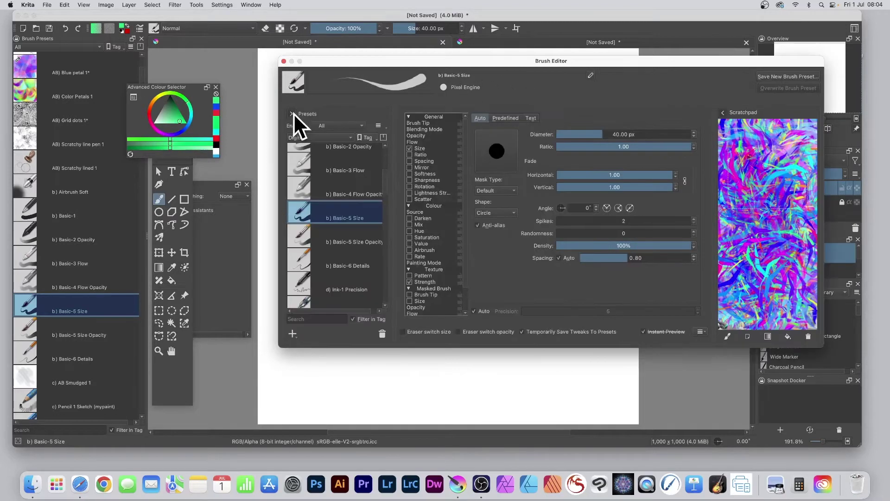
Filter the preset list to the Spray engine with the All tag.
{"action": "left_click", "coordinate": [331, 124]}
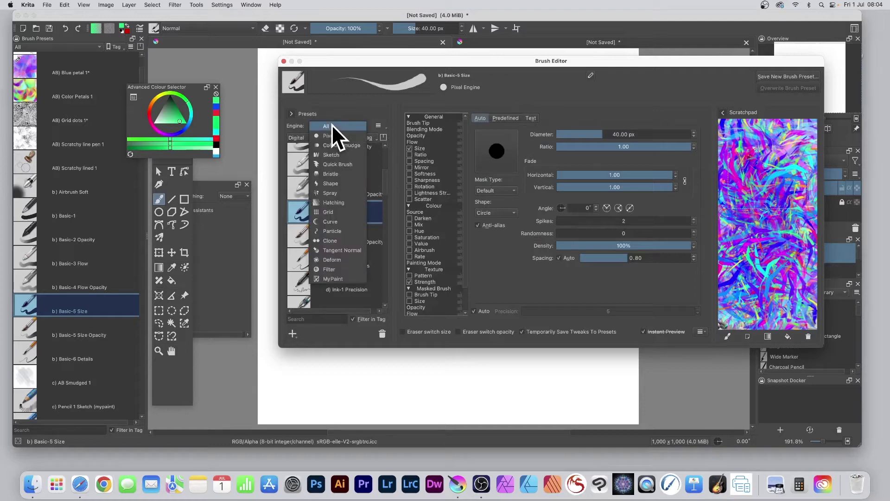
{"action": "left_click", "coordinate": [337, 192]}
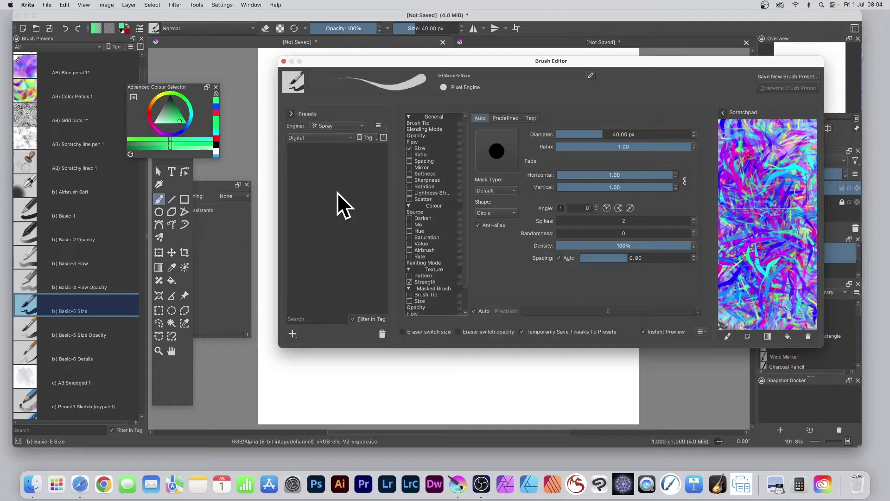
{"action": "left_click", "coordinate": [347, 124]}
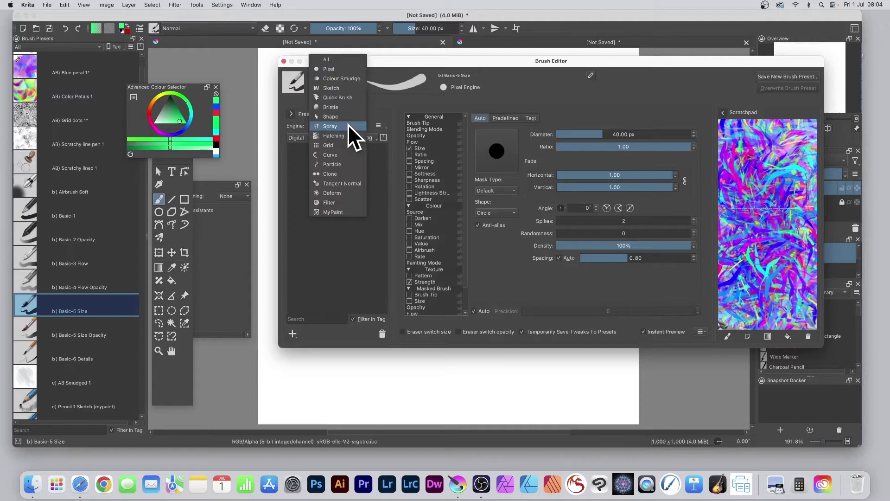
{"action": "left_click", "coordinate": [351, 125]}
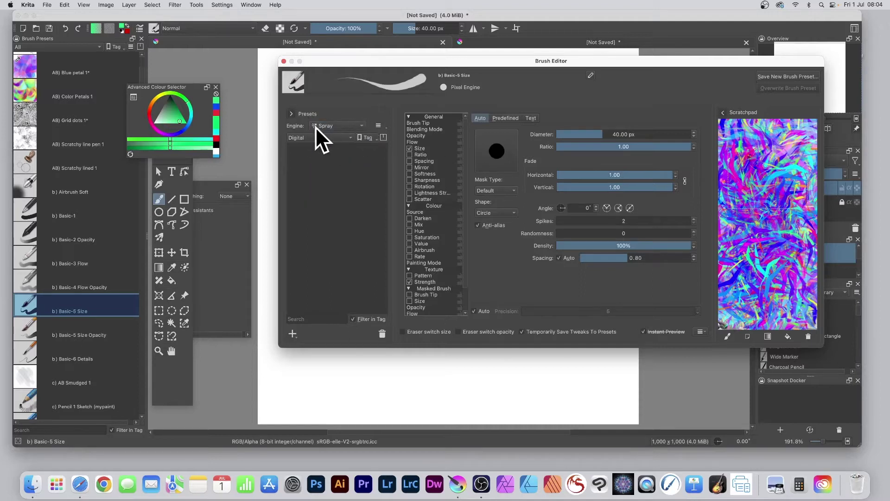
{"action": "left_click", "coordinate": [338, 138]}
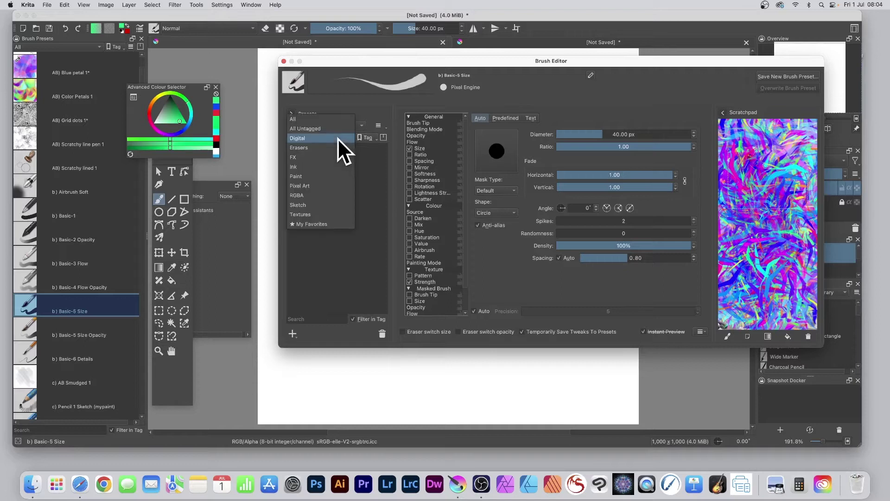
{"action": "left_click", "coordinate": [320, 119]}
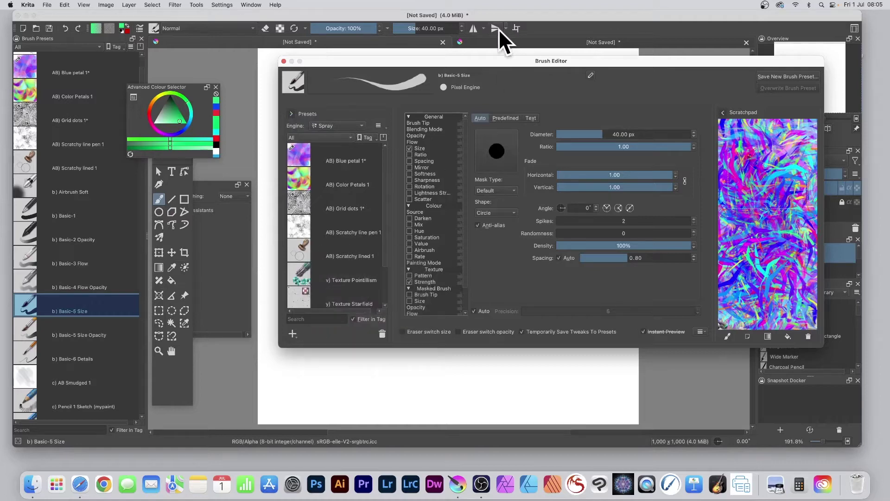
Load the 'AB) Scratchy line pen 1' Spray preset into the Brush Editor.
{"action": "left_click", "coordinate": [298, 227]}
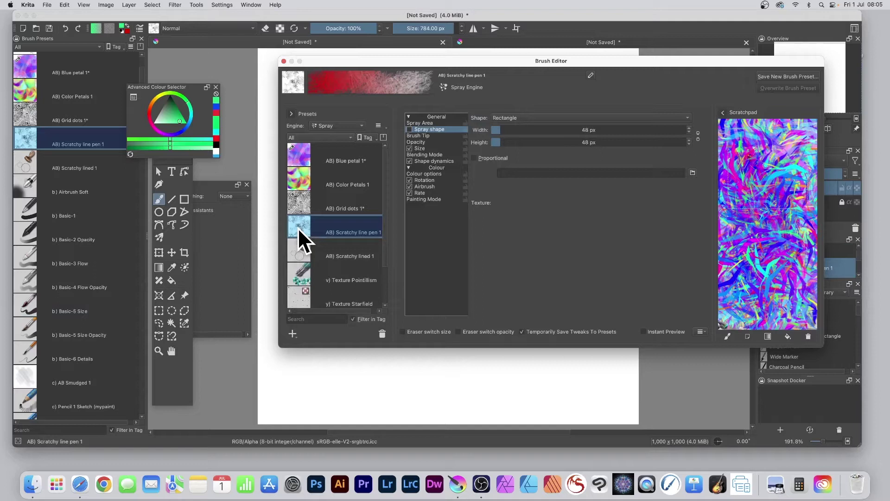
{"action": "mouse_move", "coordinate": [298, 227]}
Set the Spray Area diameter from 784 px to 36 px.
{"action": "mouse_move", "coordinate": [494, 60]}
{"action": "left_mouse_down"}
{"action": "mouse_move", "coordinate": [443, 48]}
{"action": "mouse_move", "coordinate": [473, 41]}
{"action": "left_mouse_up"}
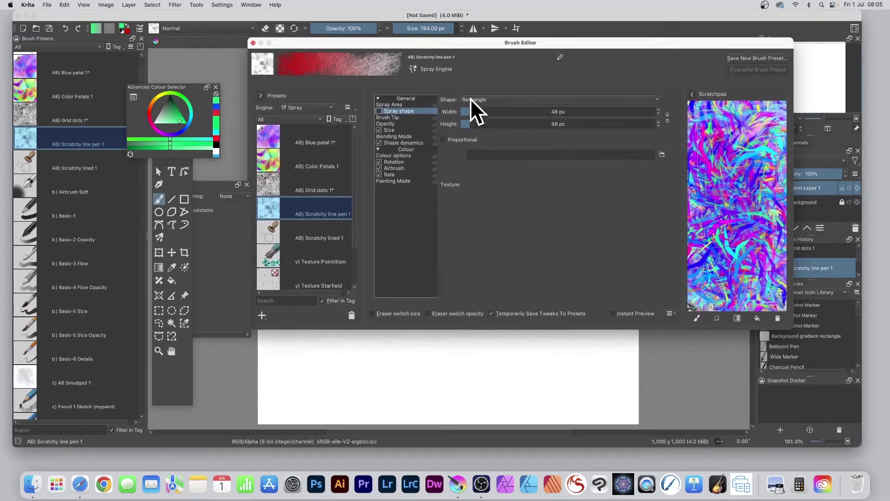
{"action": "left_click", "coordinate": [392, 105]}
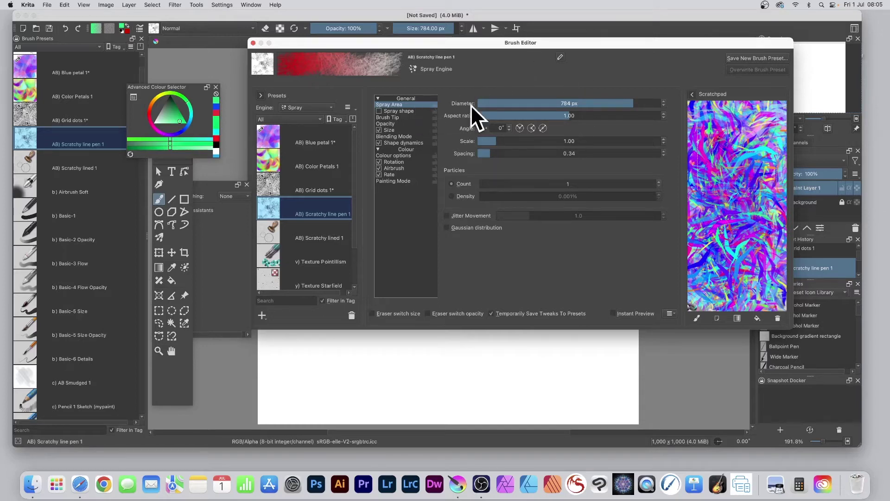
{"action": "mouse_move", "coordinate": [630, 104]}
{"action": "left_mouse_down"}
{"action": "mouse_move", "coordinate": [480, 102]}
{"action": "mouse_move", "coordinate": [628, 110]}
{"action": "mouse_move", "coordinate": [490, 104]}
{"action": "mouse_move", "coordinate": [532, 105]}
{"action": "left_mouse_up"}
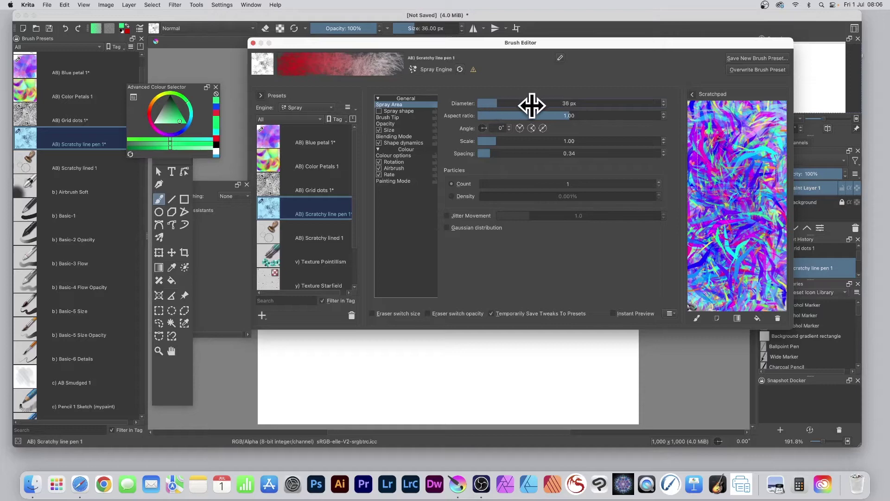
Enable Spray shape and set its shape type to Image.
{"action": "left_click", "coordinate": [399, 111]}
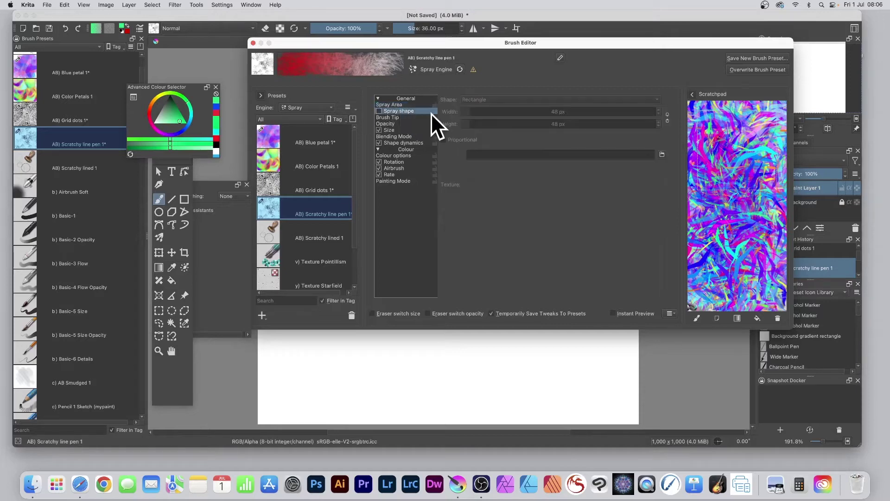
{"action": "left_click", "coordinate": [379, 111]}
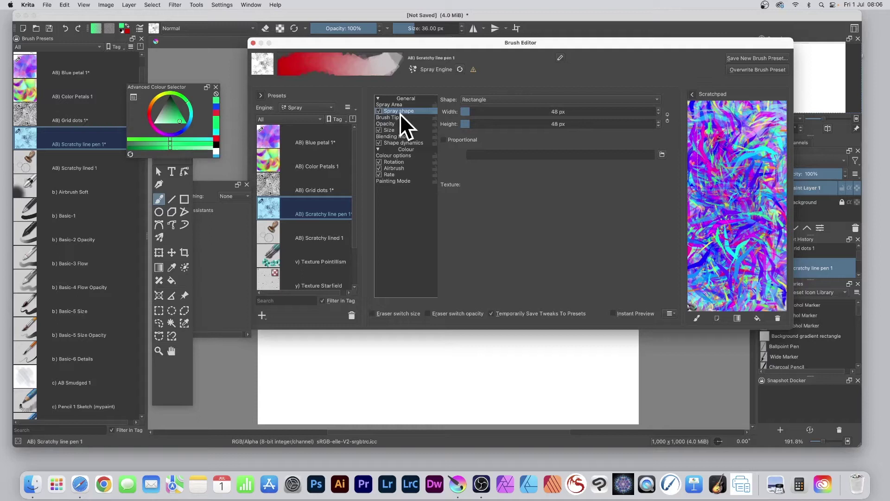
{"action": "left_click", "coordinate": [481, 98]}
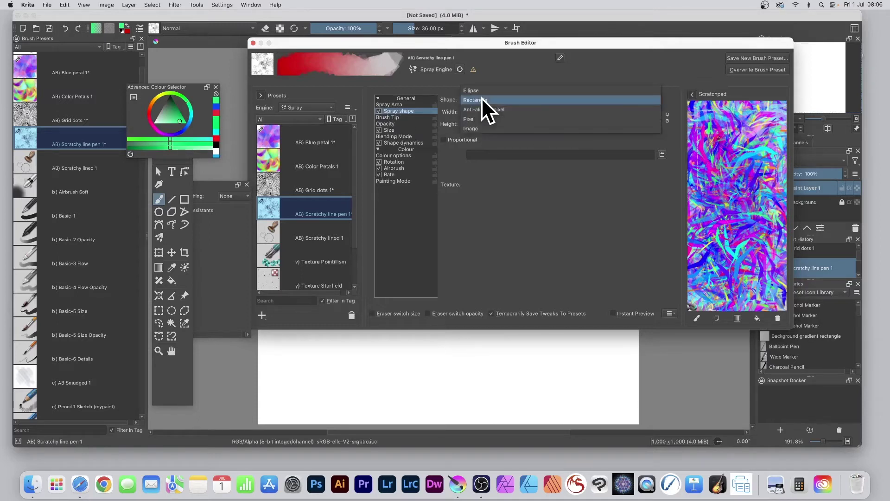
{"action": "left_click", "coordinate": [478, 127]}
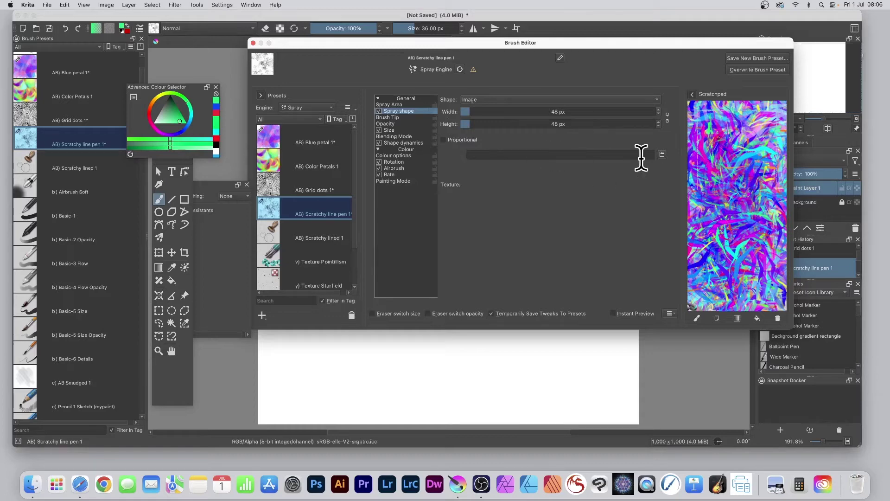
Load Red-green-blue-lines-1.png from MAC-EXT-480/Krita spray brushes as the shape image.
{"action": "left_click", "coordinate": [662, 155]}
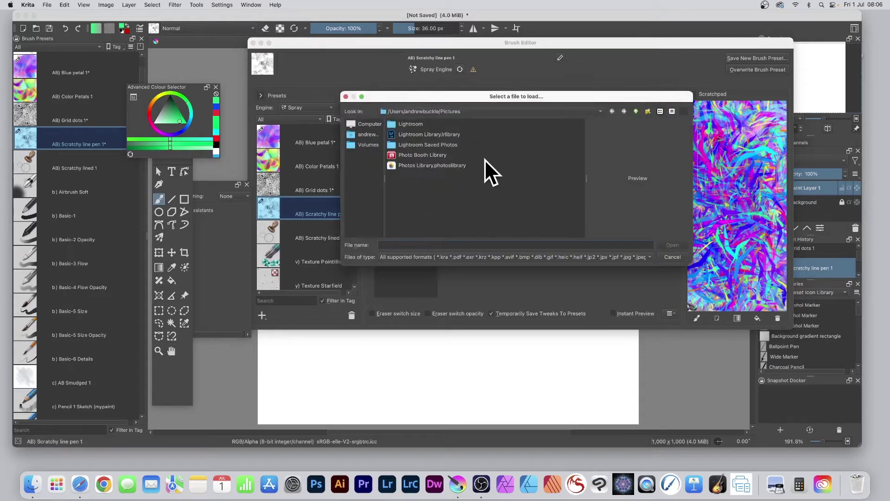
{"action": "left_click", "coordinate": [368, 143]}
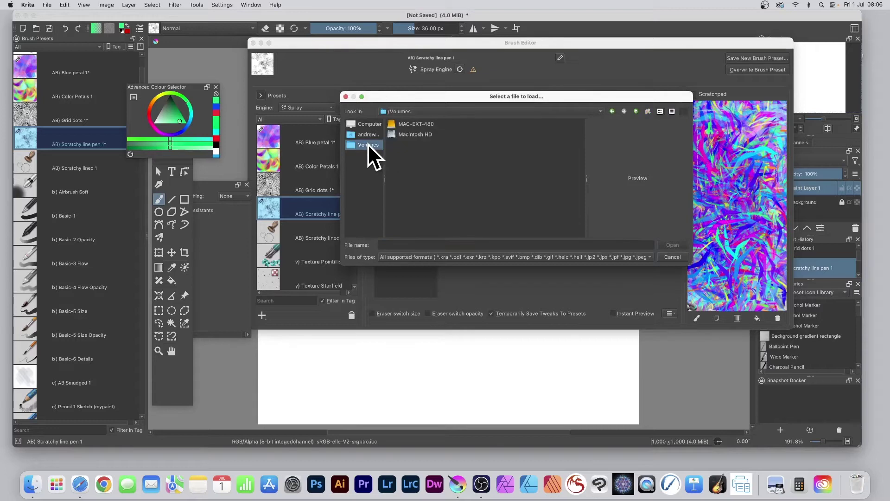
{"action": "double_click", "coordinate": [421, 124]}
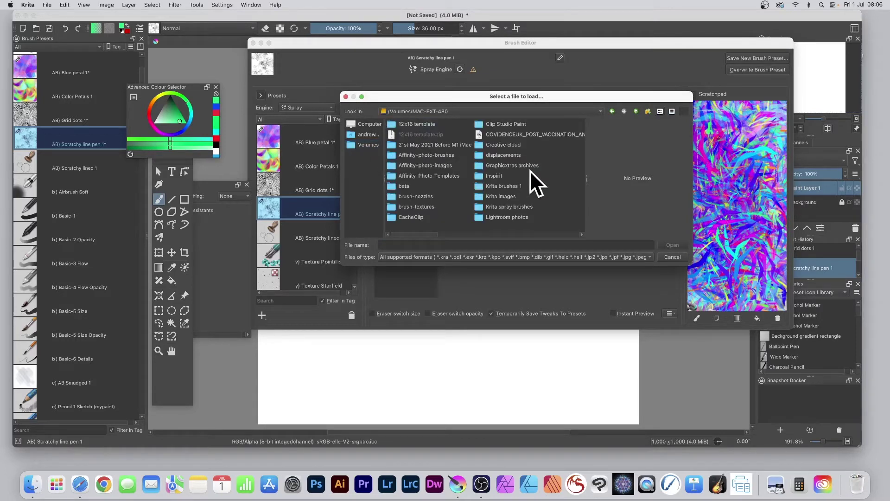
{"action": "double_click", "coordinate": [494, 173]}
{"action": "key", "text": "BackSpace"}
{"action": "left_click", "coordinate": [513, 207]}
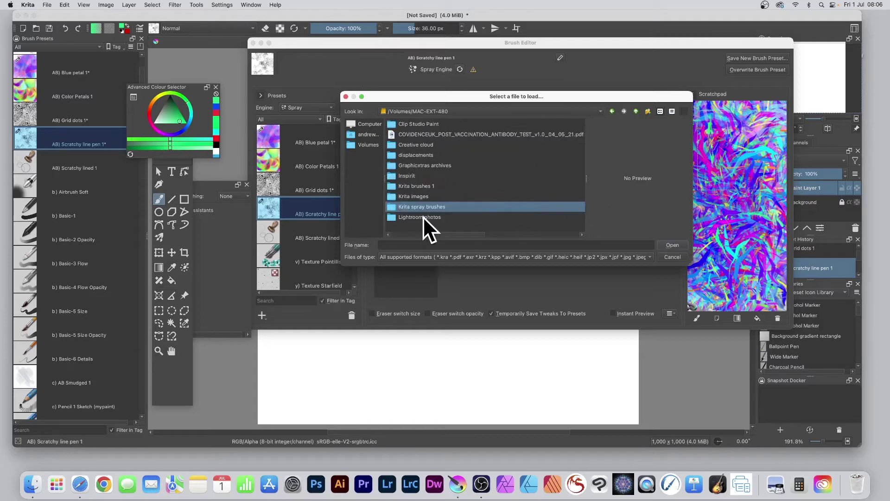
{"action": "double_click", "coordinate": [427, 208]}
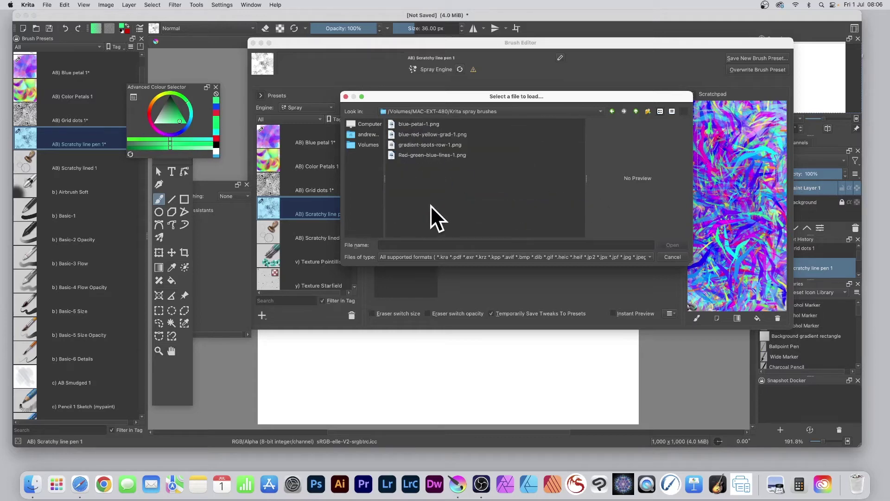
{"action": "left_click", "coordinate": [424, 155]}
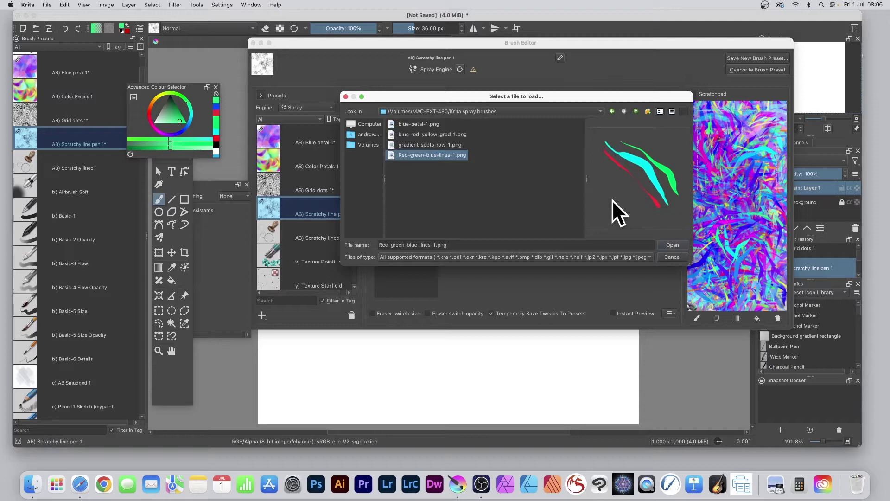
{"action": "left_click", "coordinate": [673, 244]}
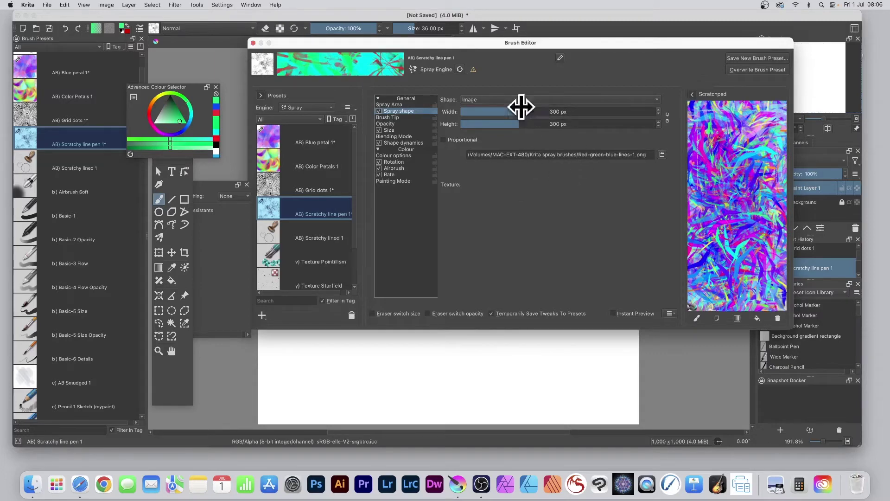
Confirm the spray shape width of 300 px.
{"action": "left_click", "coordinate": [519, 112]}
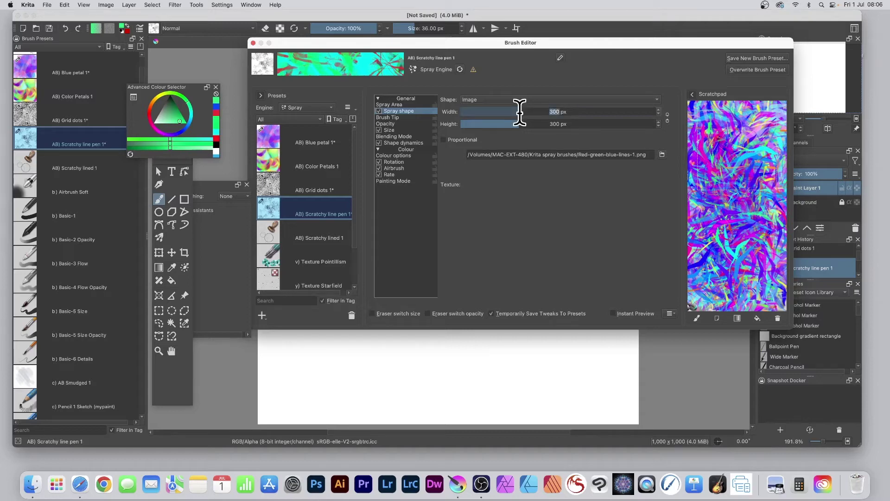
{"action": "key", "text": "Right"}
Choose the rake_sparse predefined brush tip.
{"action": "left_click", "coordinate": [390, 118]}
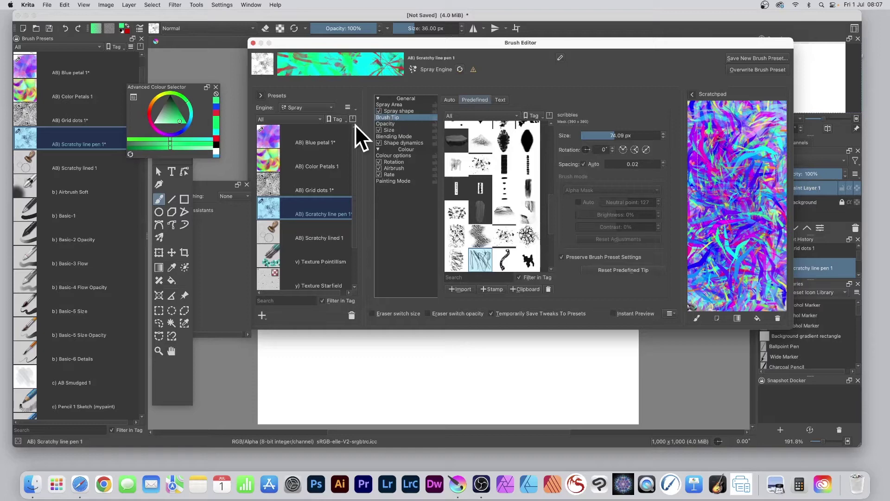
{"action": "left_click", "coordinate": [477, 159]}
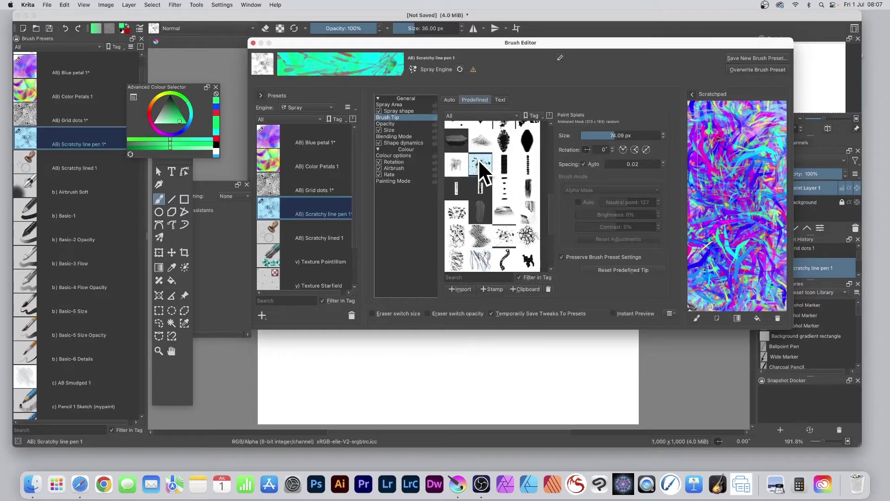
{"action": "left_click", "coordinate": [456, 163]}
{"action": "left_click", "coordinate": [451, 209]}
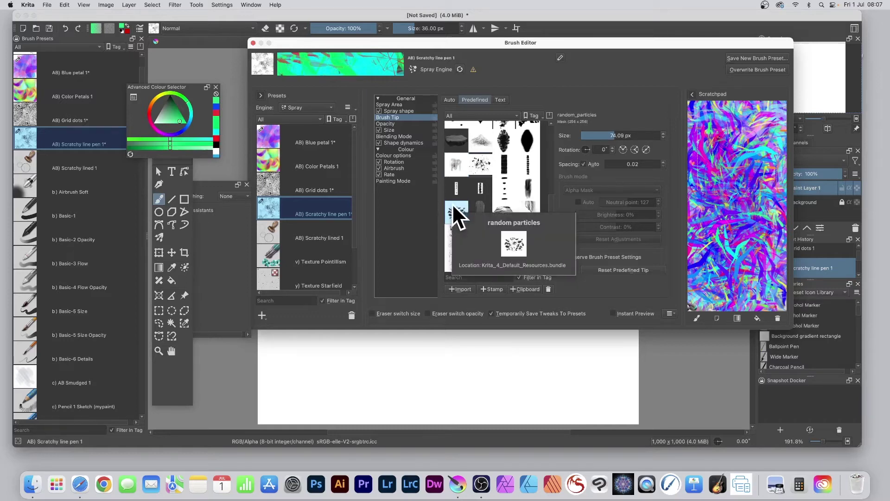
{"action": "left_click", "coordinate": [499, 181]}
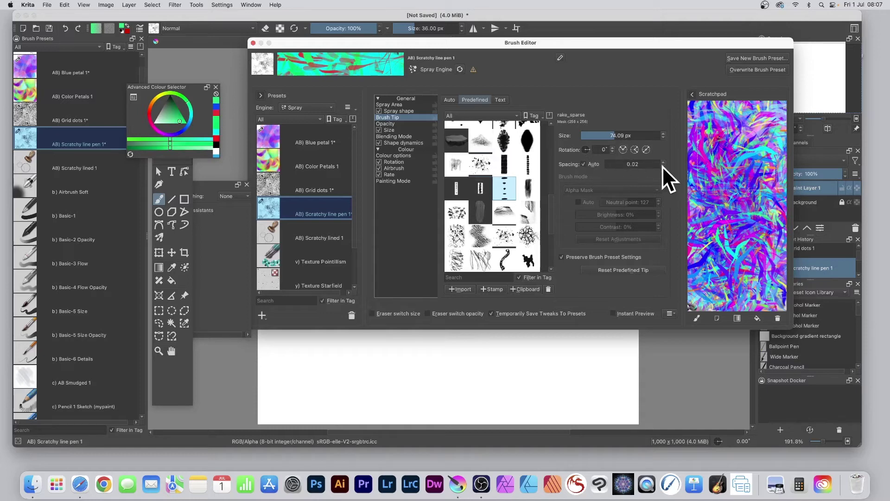
Turn off automatic spacing and set the tip spacing to 0.08.
{"action": "left_click", "coordinate": [583, 164]}
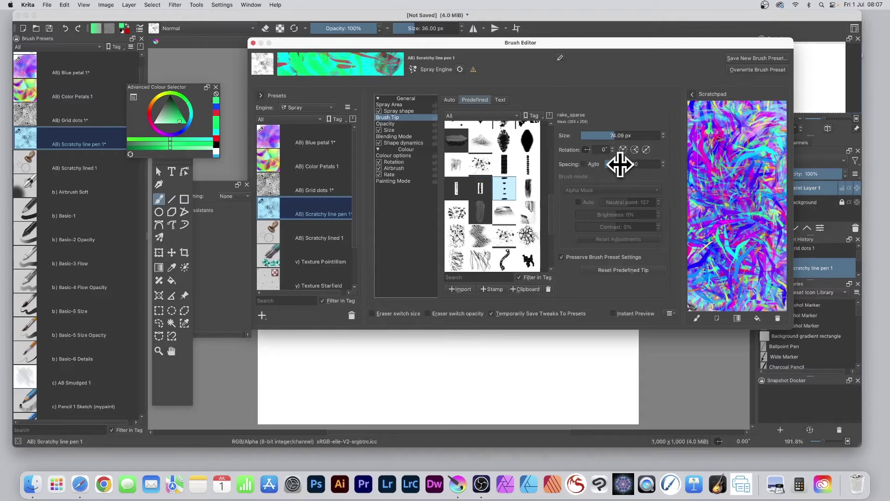
{"action": "mouse_move", "coordinate": [620, 164]}
{"action": "left_mouse_down"}
{"action": "mouse_move", "coordinate": [641, 163]}
{"action": "mouse_move", "coordinate": [599, 163]}
{"action": "mouse_move", "coordinate": [642, 164]}
{"action": "mouse_move", "coordinate": [620, 161]}
{"action": "left_mouse_up"}
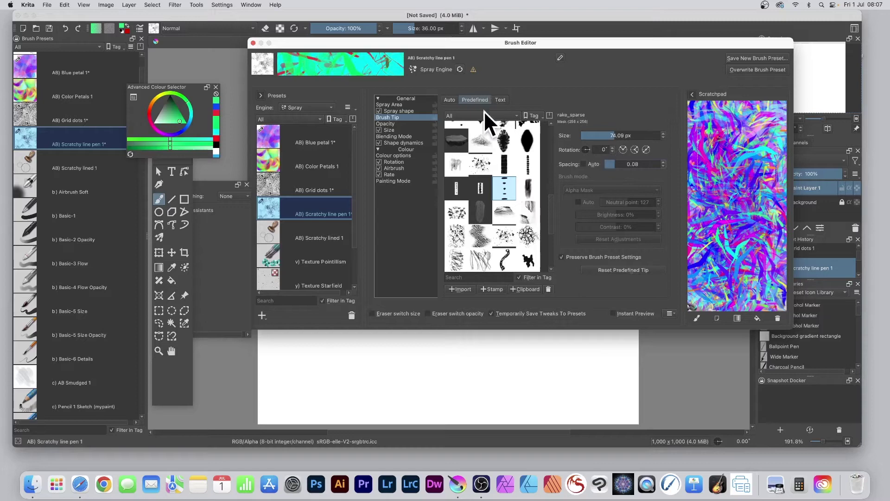
{"action": "left_click", "coordinate": [397, 123]}
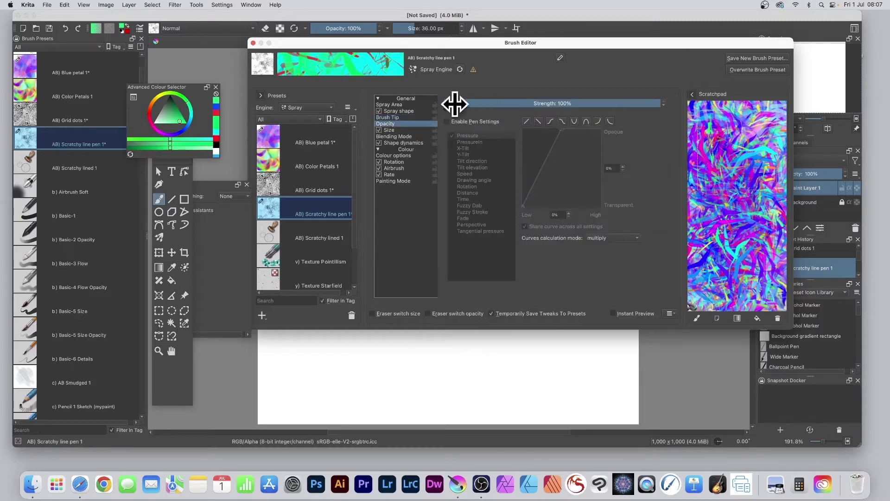
Keep Opacity off pen pressure and add two points to the Size pressure curve.
{"action": "left_click", "coordinate": [446, 122]}
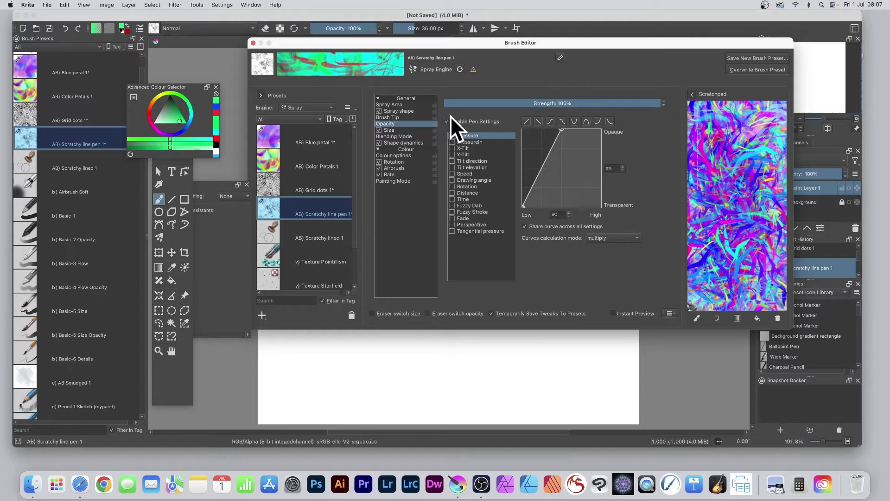
{"action": "left_click", "coordinate": [447, 121]}
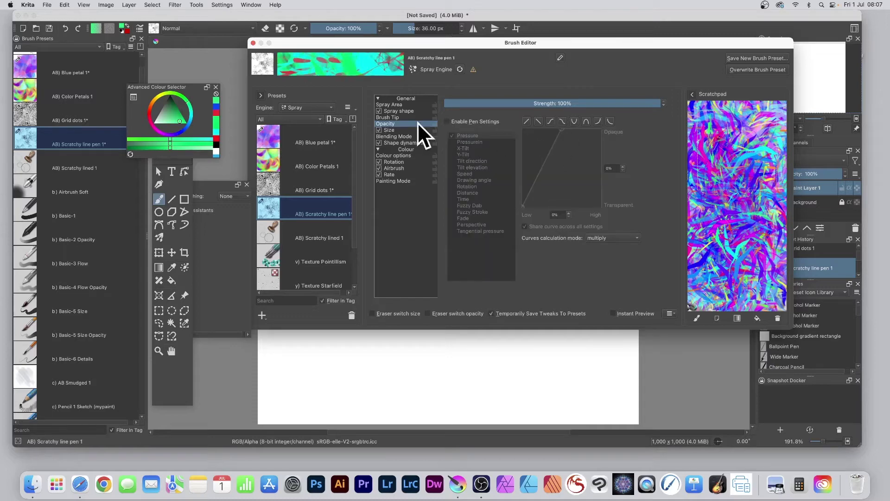
{"action": "left_click", "coordinate": [391, 130]}
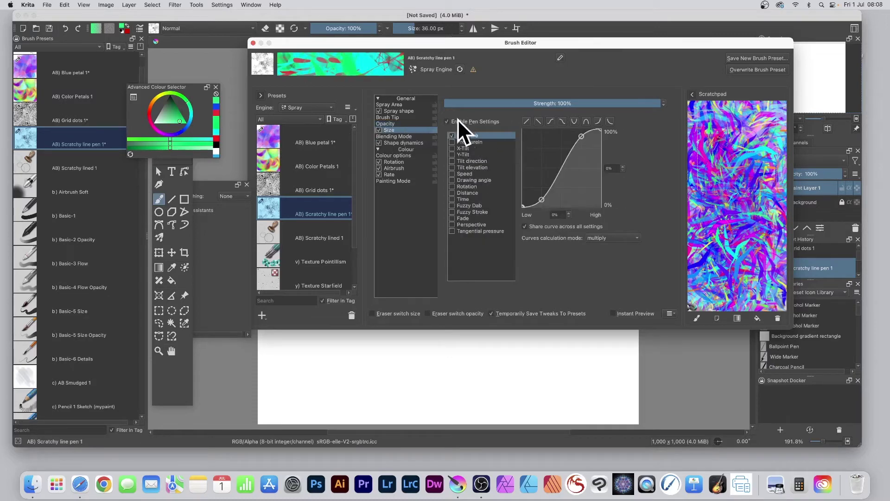
{"action": "left_click_drag", "start_coordinate": [578, 136], "coordinate": [576, 134]}
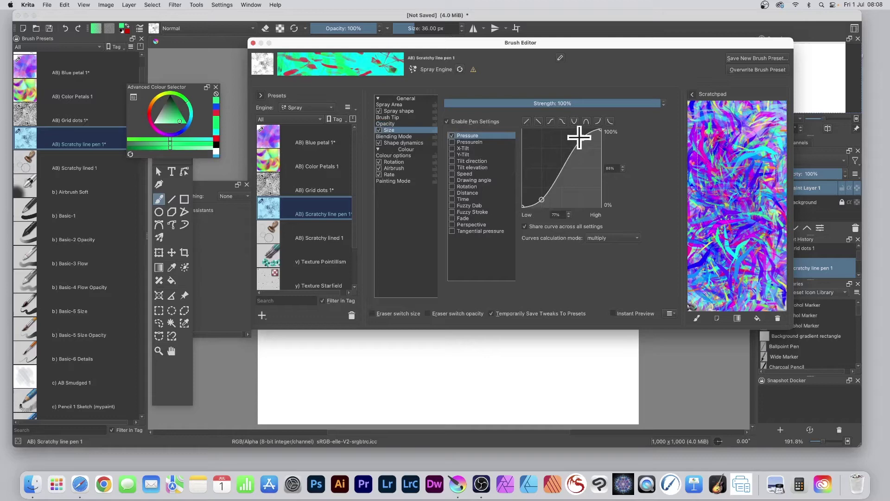
{"action": "left_click_drag", "start_coordinate": [541, 199], "coordinate": [538, 187]}
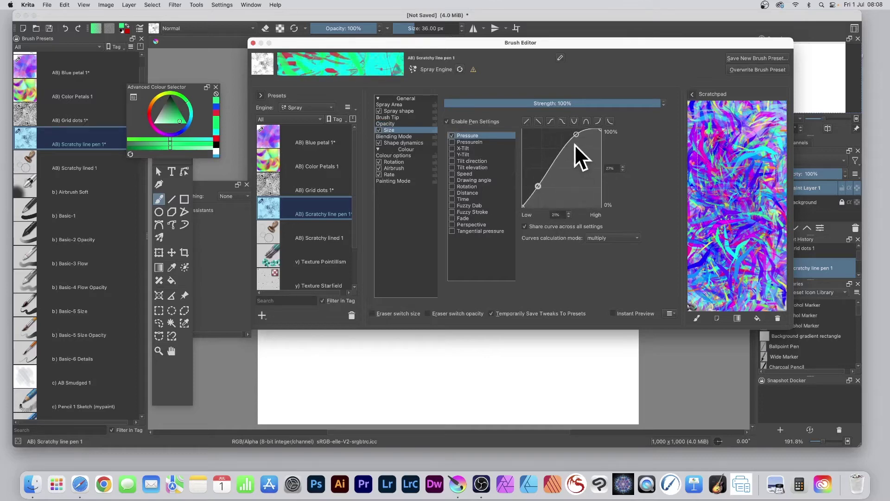
Turn on Random size in Shape dynamics and drop the fixed 150° rotation.
{"action": "left_click", "coordinate": [403, 136]}
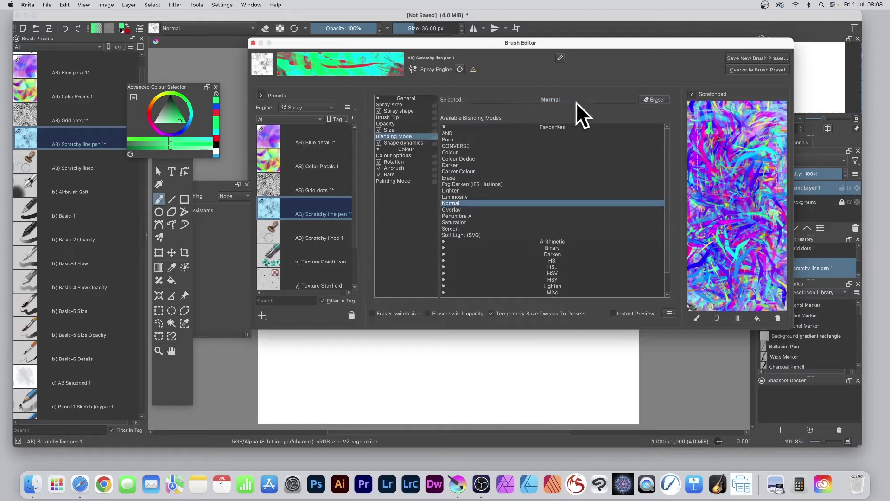
{"action": "left_click", "coordinate": [410, 141]}
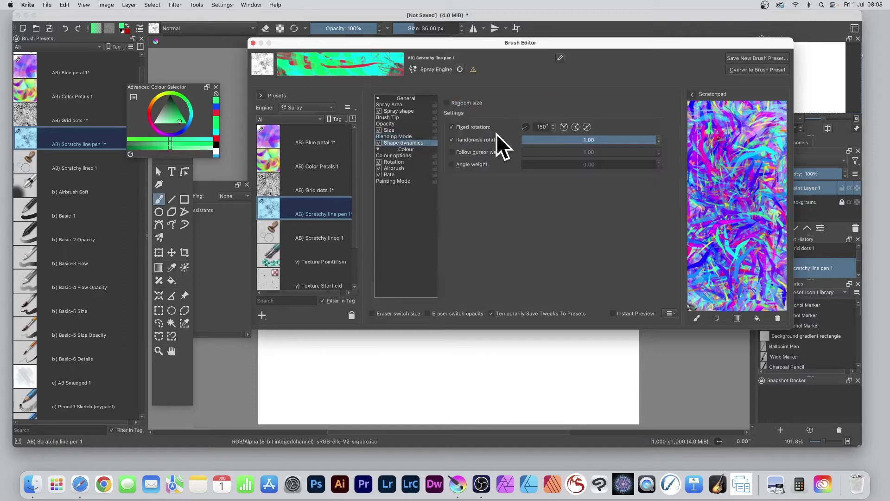
{"action": "left_click", "coordinate": [447, 102]}
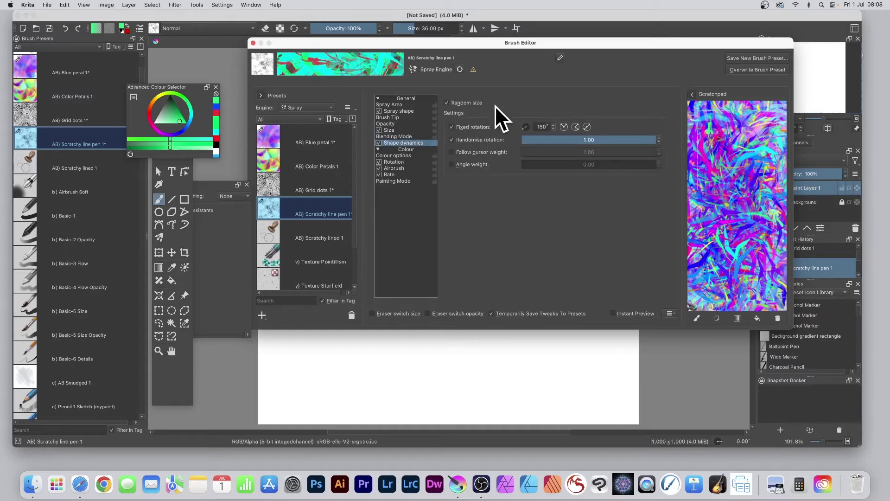
{"action": "left_click", "coordinate": [451, 127]}
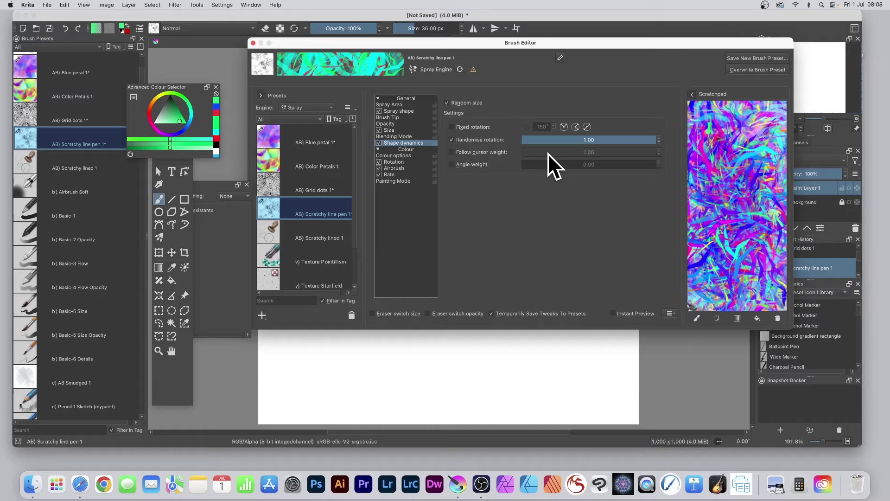
Enable Random HSV in Colour options with hue 176, saturation 15 and value -2.
{"action": "left_click", "coordinate": [414, 148]}
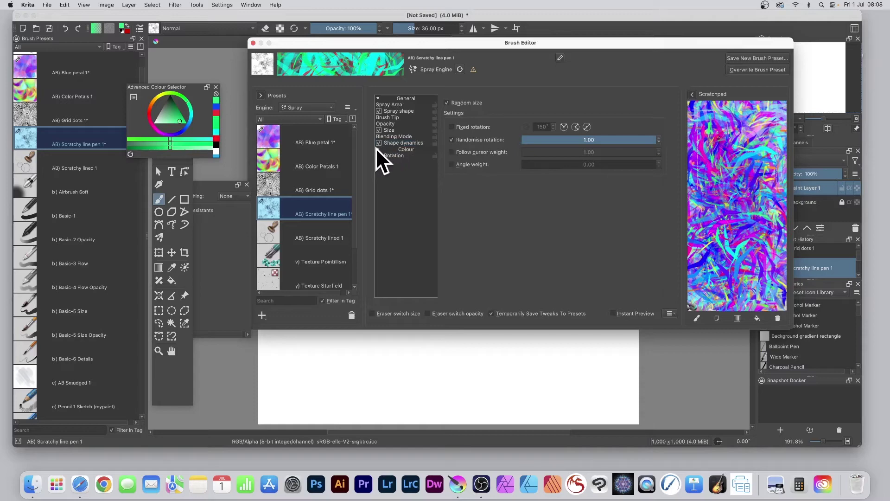
{"action": "left_click", "coordinate": [377, 149]}
{"action": "left_click", "coordinate": [394, 156]}
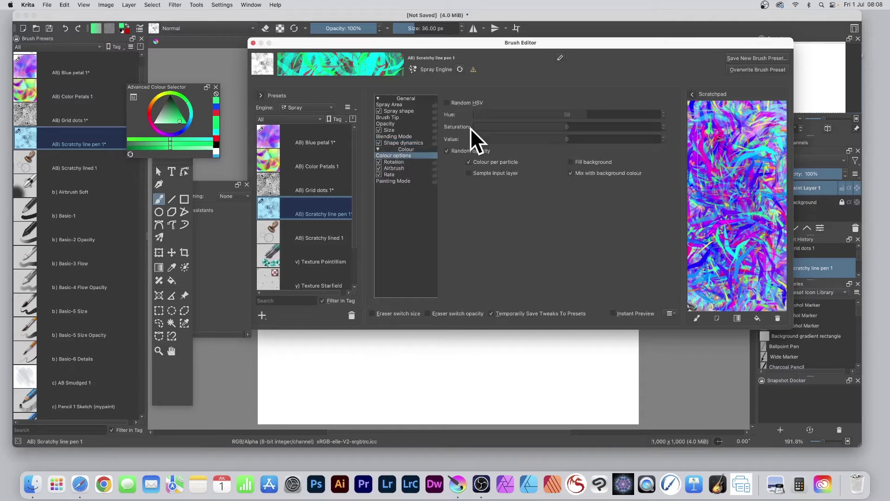
{"action": "left_click", "coordinate": [447, 102]}
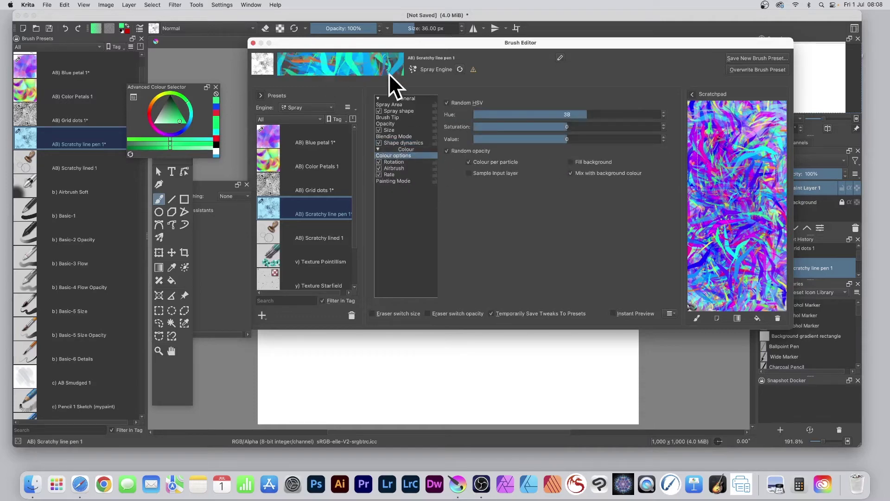
{"action": "mouse_move", "coordinate": [600, 113]}
{"action": "left_mouse_down"}
{"action": "mouse_move", "coordinate": [635, 113]}
{"action": "mouse_move", "coordinate": [491, 110]}
{"action": "mouse_move", "coordinate": [630, 117]}
{"action": "left_mouse_up"}
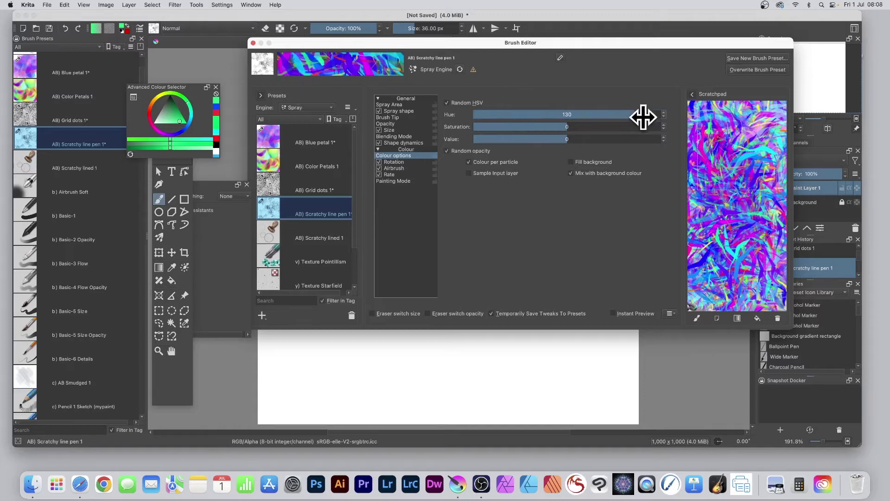
{"action": "left_click_drag", "start_coordinate": [642, 117], "coordinate": [657, 114]}
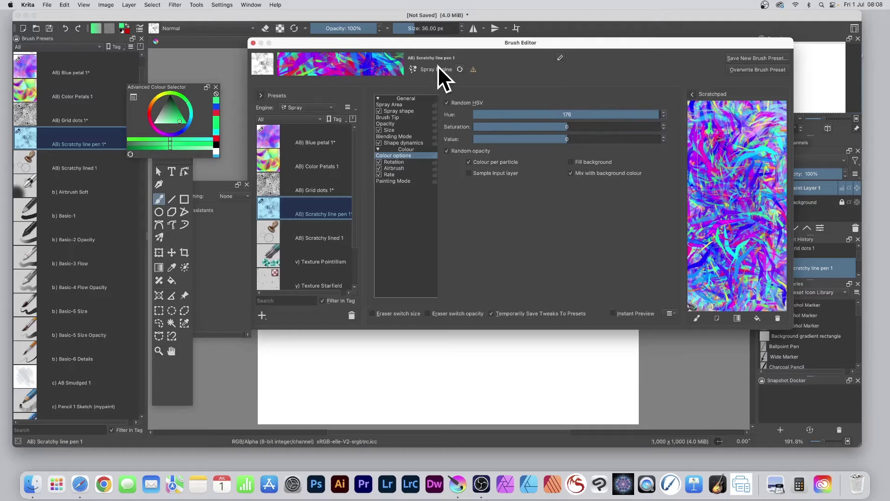
{"action": "mouse_move", "coordinate": [566, 125]}
{"action": "left_mouse_down"}
{"action": "mouse_move", "coordinate": [467, 124]}
{"action": "mouse_move", "coordinate": [688, 125]}
{"action": "mouse_move", "coordinate": [531, 119]}
{"action": "mouse_move", "coordinate": [580, 121]}
{"action": "mouse_move", "coordinate": [472, 137]}
{"action": "mouse_move", "coordinate": [627, 137]}
{"action": "mouse_move", "coordinate": [532, 140]}
{"action": "mouse_move", "coordinate": [565, 139]}
{"action": "left_mouse_up"}
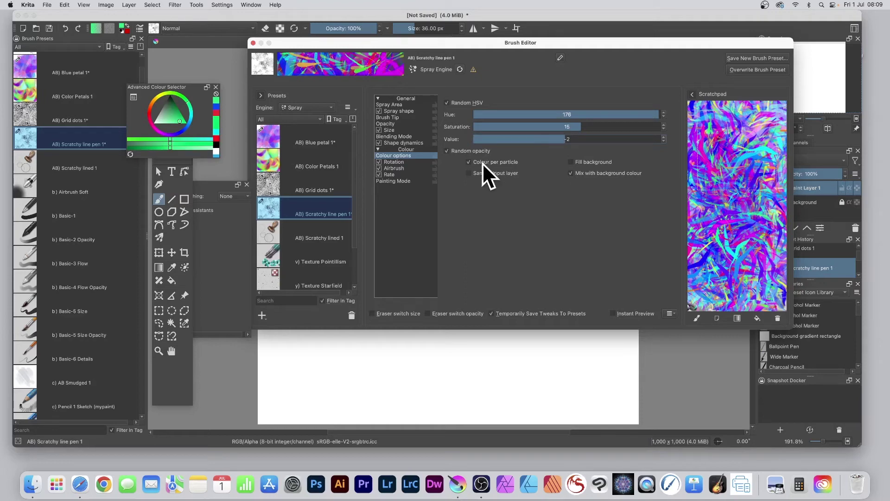
Keep Colour per particle on and leave Fill background switched off after trying it.
{"action": "left_click", "coordinate": [469, 162]}
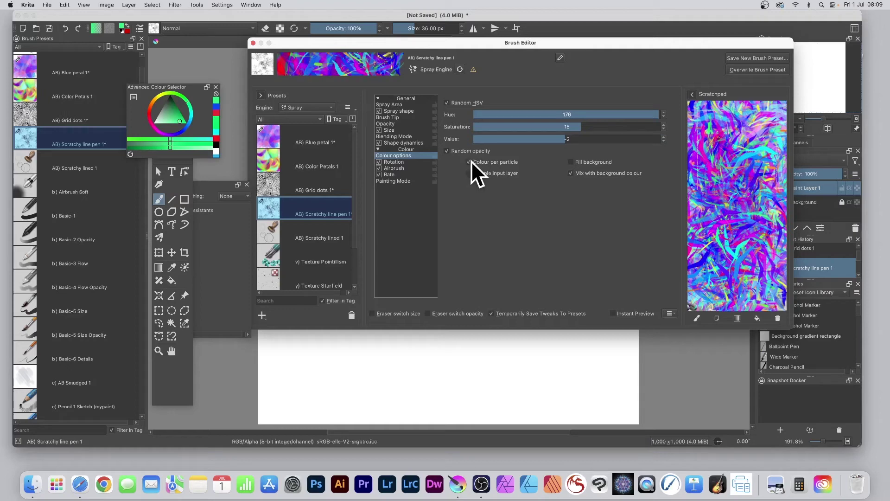
{"action": "left_click", "coordinate": [571, 161]}
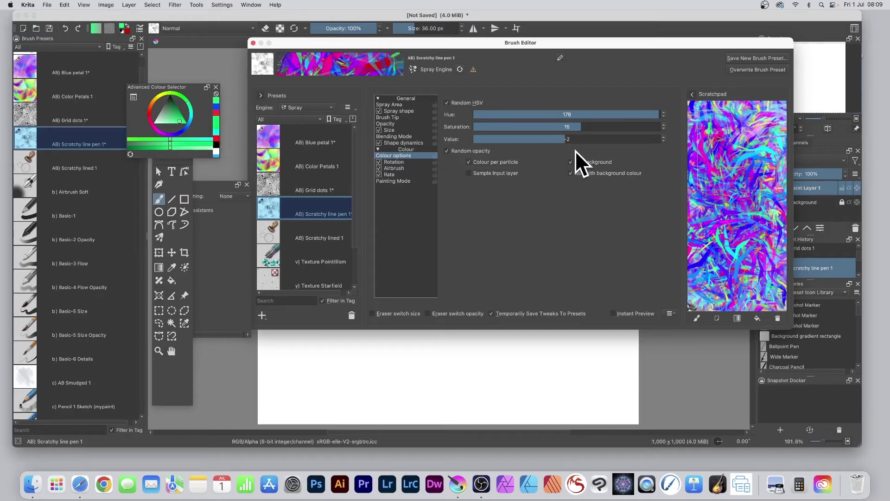
{"action": "left_click", "coordinate": [571, 162]}
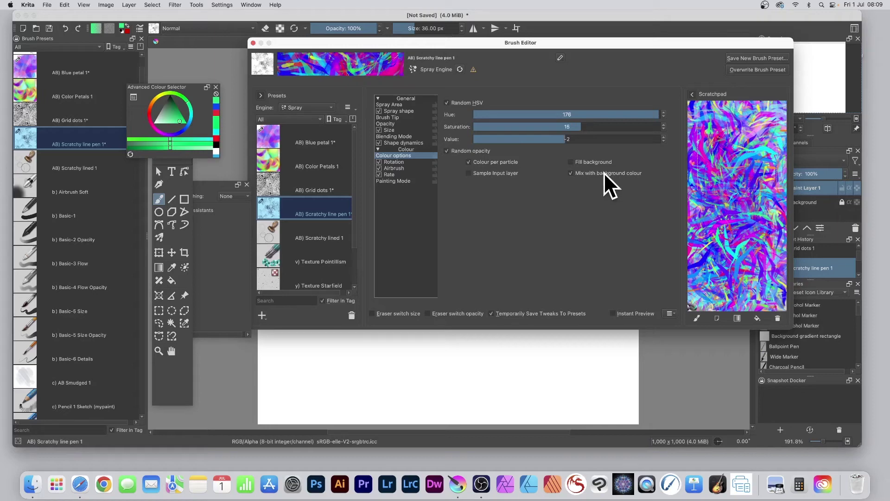
Free rotation from pen sensors, set airbrush rate to 8.13, and test on the scratchpad.
{"action": "left_click", "coordinate": [394, 161]}
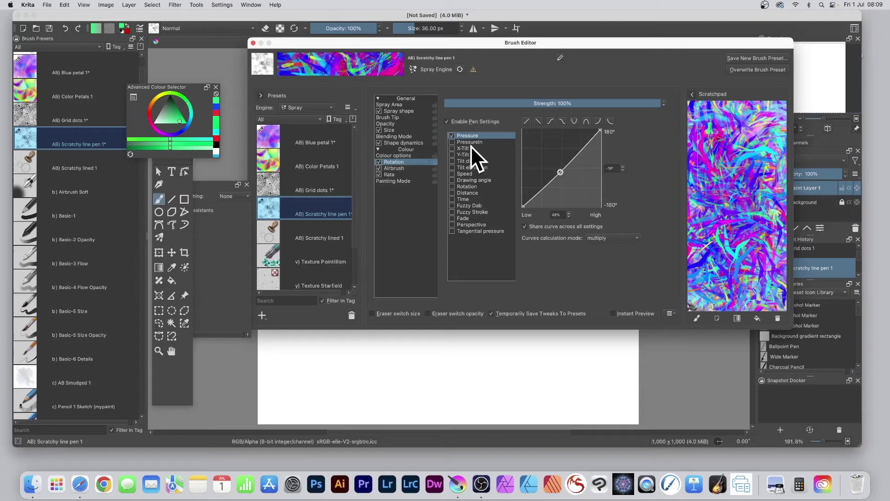
{"action": "left_click", "coordinate": [447, 121]}
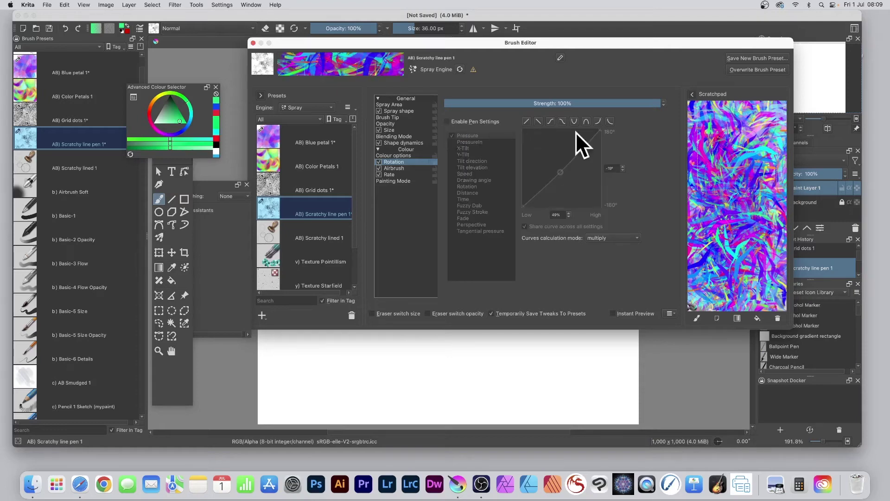
{"action": "left_click", "coordinate": [393, 168]}
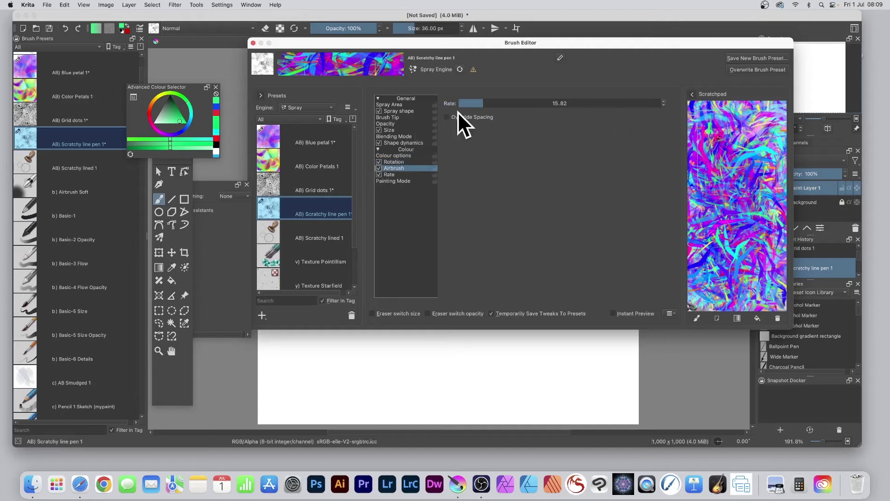
{"action": "mouse_move", "coordinate": [463, 103]}
{"action": "left_mouse_down"}
{"action": "mouse_move", "coordinate": [582, 104]}
{"action": "mouse_move", "coordinate": [459, 101]}
{"action": "left_mouse_up"}
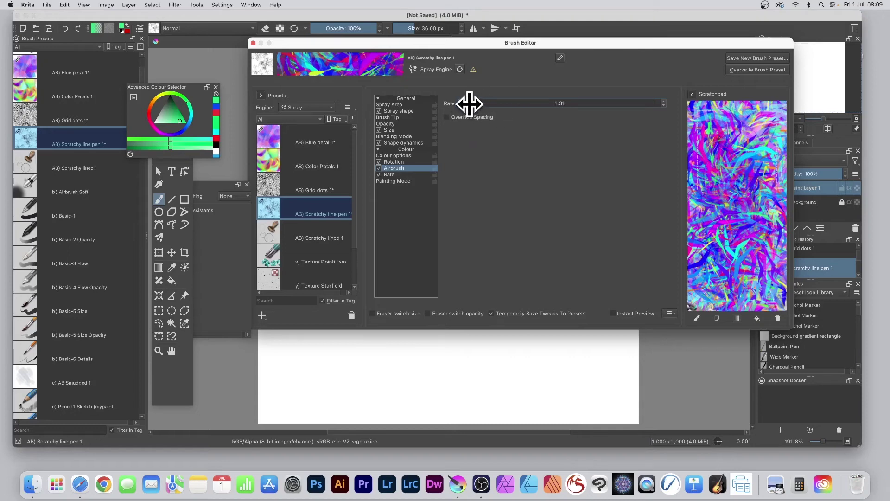
{"action": "left_click_drag", "start_coordinate": [469, 103], "coordinate": [472, 103]}
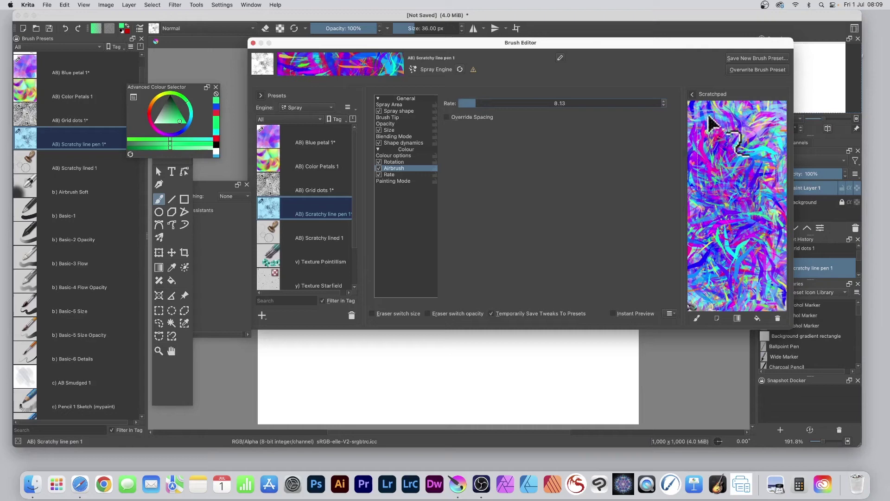
{"action": "mouse_move", "coordinate": [707, 123]}
{"action": "left_mouse_down"}
{"action": "mouse_move", "coordinate": [727, 169]}
{"action": "mouse_move", "coordinate": [725, 231]}
{"action": "mouse_move", "coordinate": [706, 168]}
{"action": "mouse_move", "coordinate": [716, 266]}
{"action": "mouse_move", "coordinate": [762, 252]}
{"action": "mouse_move", "coordinate": [734, 271]}
{"action": "mouse_move", "coordinate": [707, 220]}
{"action": "mouse_move", "coordinate": [744, 138]}
{"action": "mouse_move", "coordinate": [758, 172]}
{"action": "mouse_move", "coordinate": [695, 195]}
{"action": "mouse_move", "coordinate": [724, 275]}
{"action": "mouse_move", "coordinate": [698, 280]}
{"action": "mouse_move", "coordinate": [690, 160]}
{"action": "mouse_move", "coordinate": [766, 168]}
{"action": "left_mouse_up"}
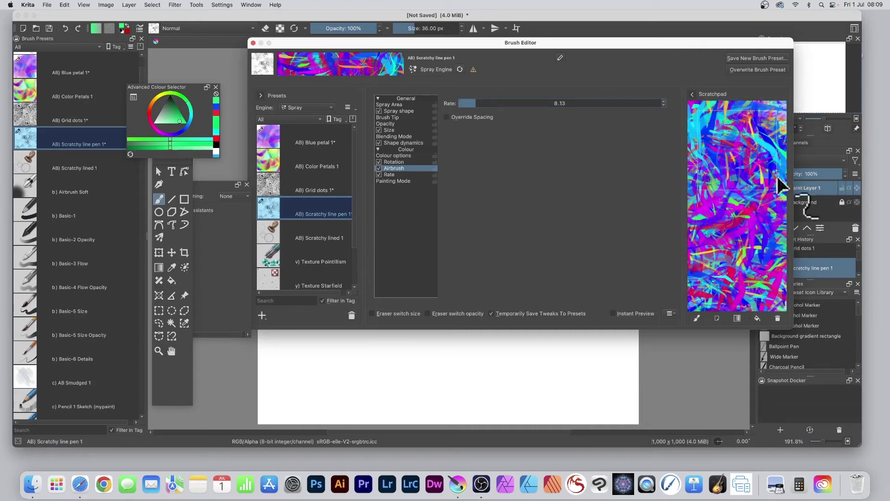
Take the rate off pen input and paint another scratchpad test.
{"action": "left_click", "coordinate": [398, 175]}
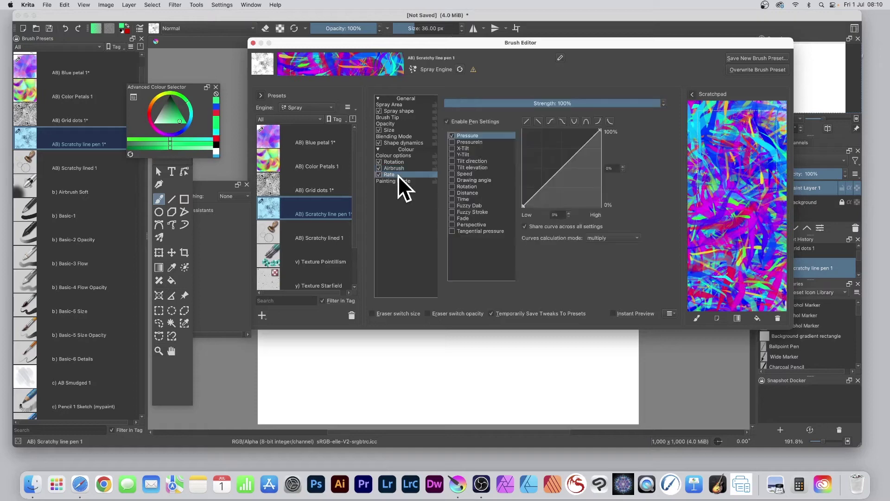
{"action": "left_click", "coordinate": [447, 121]}
{"action": "mouse_move", "coordinate": [718, 208]}
{"action": "left_mouse_down"}
{"action": "mouse_move", "coordinate": [694, 184]}
{"action": "mouse_move", "coordinate": [713, 199]}
{"action": "mouse_move", "coordinate": [783, 190]}
{"action": "mouse_move", "coordinate": [715, 179]}
{"action": "left_mouse_up"}
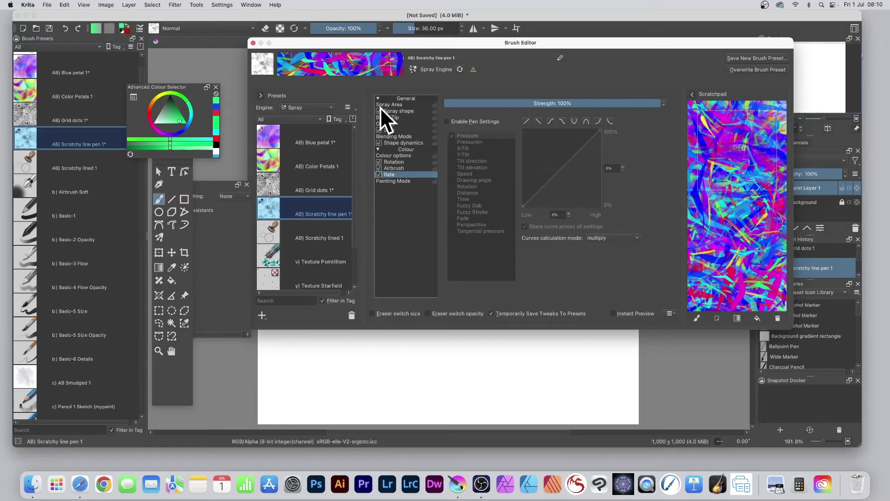
{"action": "mouse_move", "coordinate": [422, 41]}
{"action": "left_mouse_down"}
{"action": "mouse_move", "coordinate": [369, 40]}
{"action": "mouse_move", "coordinate": [427, 46]}
{"action": "left_mouse_up"}
Test Wash painting mode on the scratchpad, then return the brush to Build up.
{"action": "left_click", "coordinate": [409, 184]}
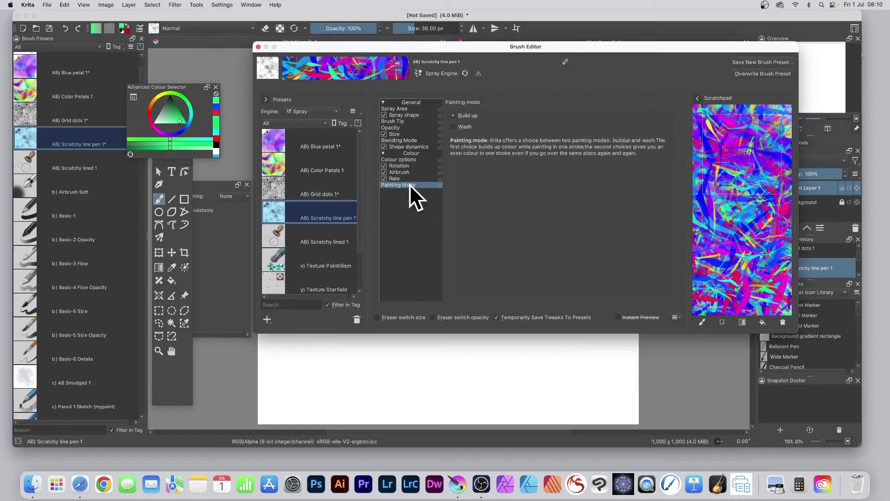
{"action": "left_click", "coordinate": [454, 126]}
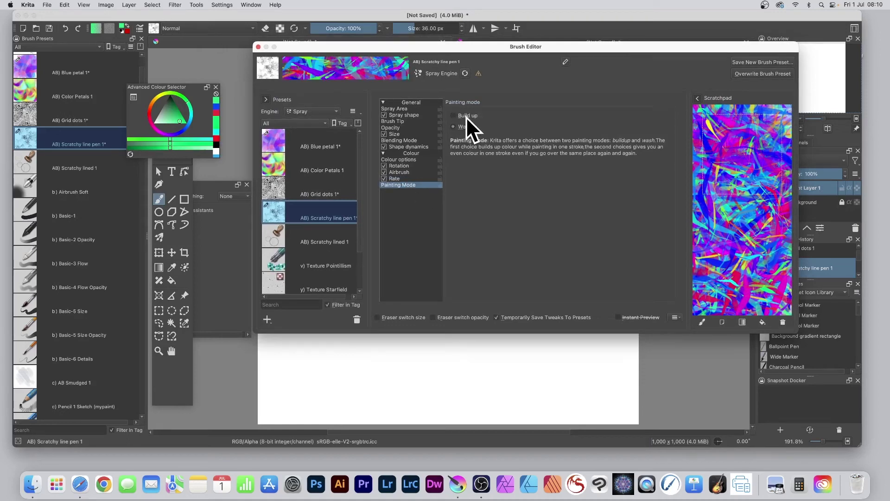
{"action": "mouse_move", "coordinate": [737, 172]}
{"action": "left_mouse_down"}
{"action": "mouse_move", "coordinate": [734, 201]}
{"action": "mouse_move", "coordinate": [757, 228]}
{"action": "mouse_move", "coordinate": [742, 209]}
{"action": "mouse_move", "coordinate": [757, 213]}
{"action": "mouse_move", "coordinate": [741, 183]}
{"action": "mouse_move", "coordinate": [787, 248]}
{"action": "left_mouse_up"}
{"action": "left_click", "coordinate": [460, 115]}
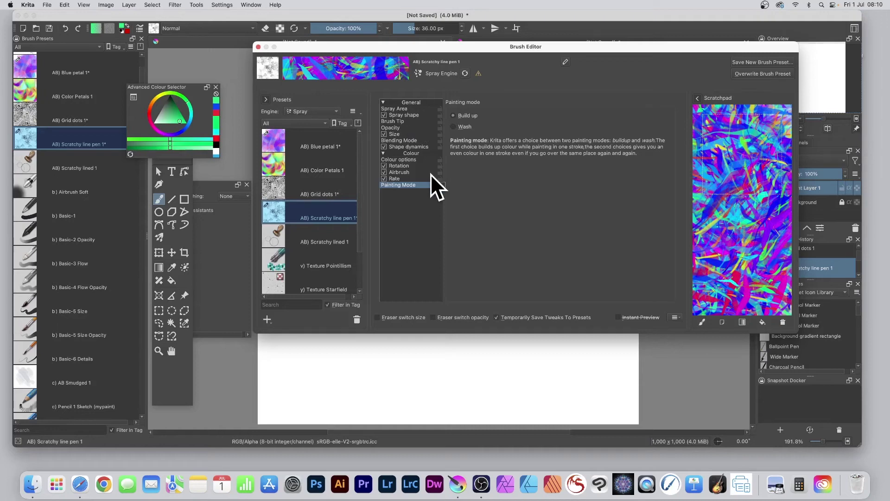
{"action": "left_click_drag", "start_coordinate": [670, 44], "coordinate": [606, 33]}
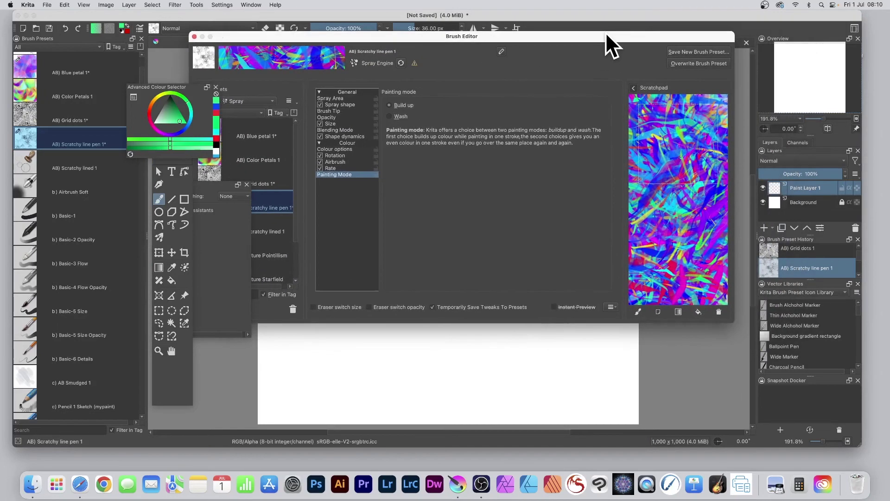
Start a new brush preset and repaint its thumbnail with colourful strokes.
{"action": "left_click", "coordinate": [693, 51]}
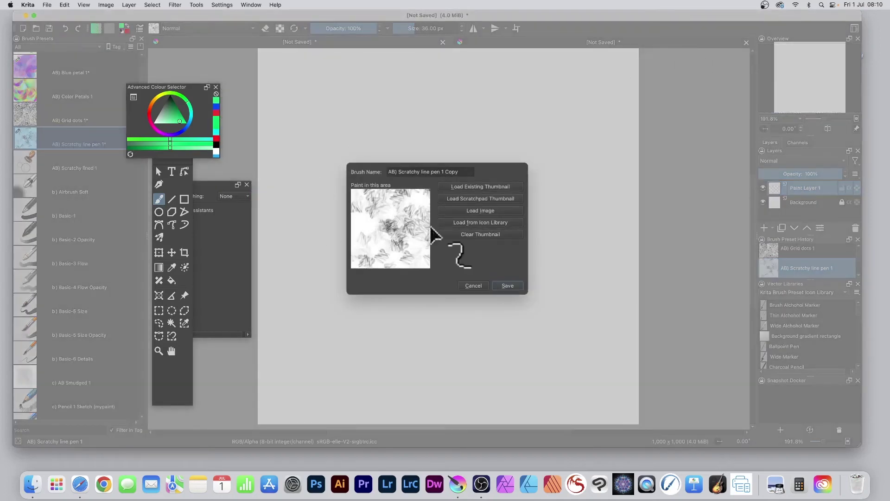
{"action": "mouse_move", "coordinate": [382, 200]}
{"action": "left_mouse_down"}
{"action": "mouse_move", "coordinate": [421, 228]}
{"action": "mouse_move", "coordinate": [389, 224]}
{"action": "mouse_move", "coordinate": [368, 250]}
{"action": "left_mouse_up"}
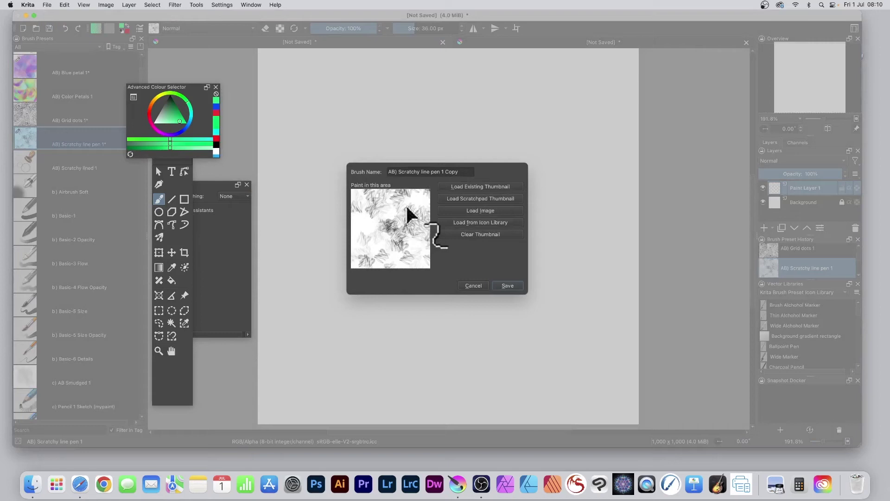
{"action": "left_click", "coordinate": [479, 233]}
{"action": "mouse_move", "coordinate": [371, 201]}
{"action": "left_mouse_down"}
{"action": "mouse_move", "coordinate": [392, 214]}
{"action": "mouse_move", "coordinate": [407, 243]}
{"action": "mouse_move", "coordinate": [379, 259]}
{"action": "left_mouse_up"}
{"action": "mouse_move", "coordinate": [348, 185]}
{"action": "left_mouse_down"}
{"action": "mouse_move", "coordinate": [398, 222]}
{"action": "mouse_move", "coordinate": [426, 289]}
{"action": "left_mouse_up"}
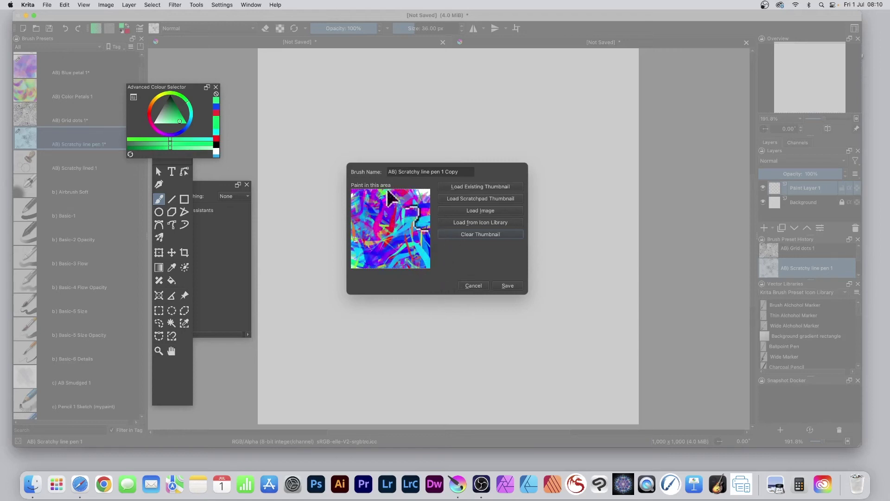
Name the preset 'Abstract Lines 2' and save it.
{"action": "left_click_drag", "start_coordinate": [464, 171], "coordinate": [399, 171]}
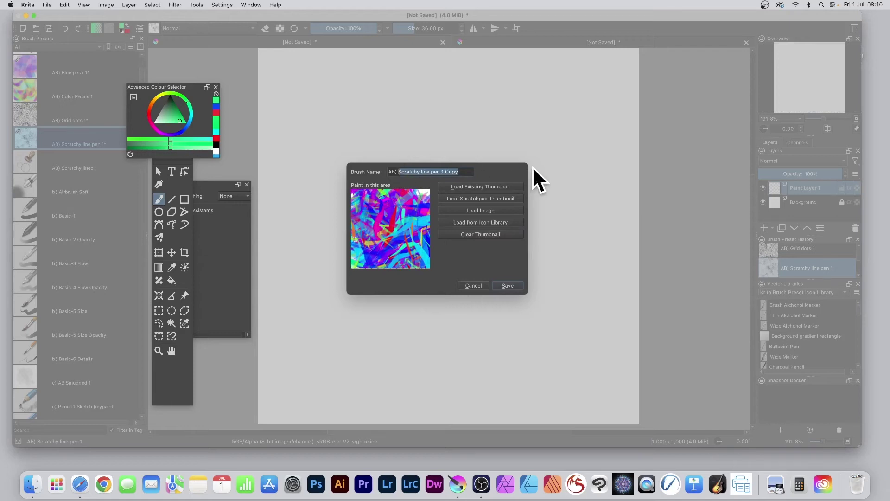
{"action": "type", "text": "Abstract Lines 2"}
{"action": "left_click", "coordinate": [510, 285]}
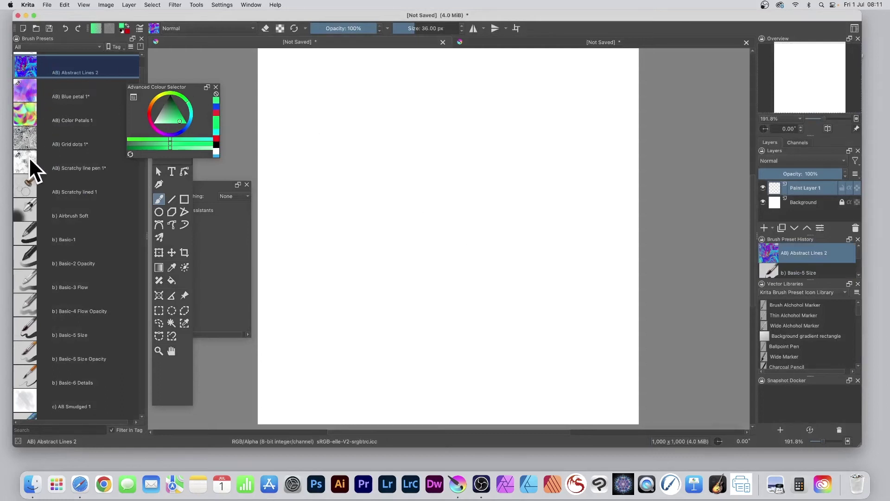
Paint a colourful centre blob with Scratchy line pen 1, then reload its saved settings and test it.
{"action": "left_click", "coordinate": [26, 170]}
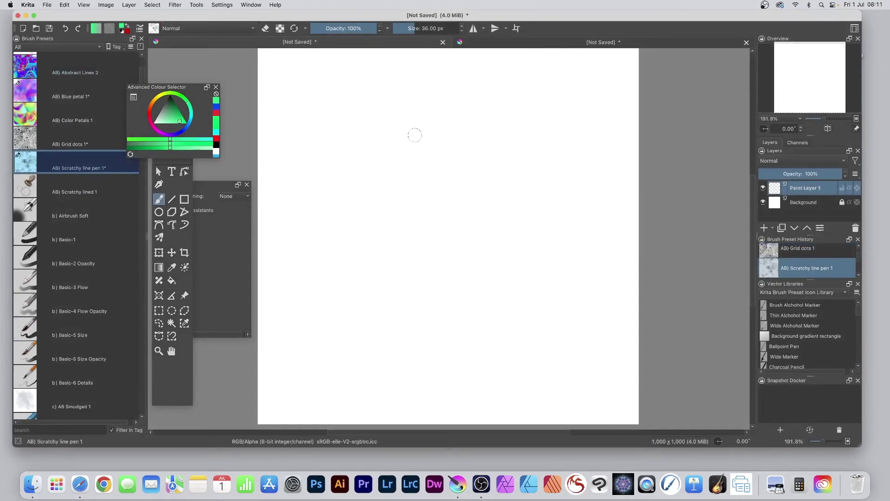
{"action": "mouse_move", "coordinate": [402, 174]}
{"action": "left_mouse_down"}
{"action": "mouse_move", "coordinate": [447, 231]}
{"action": "mouse_move", "coordinate": [429, 202]}
{"action": "mouse_move", "coordinate": [474, 205]}
{"action": "mouse_move", "coordinate": [513, 178]}
{"action": "mouse_move", "coordinate": [541, 239]}
{"action": "left_mouse_up"}
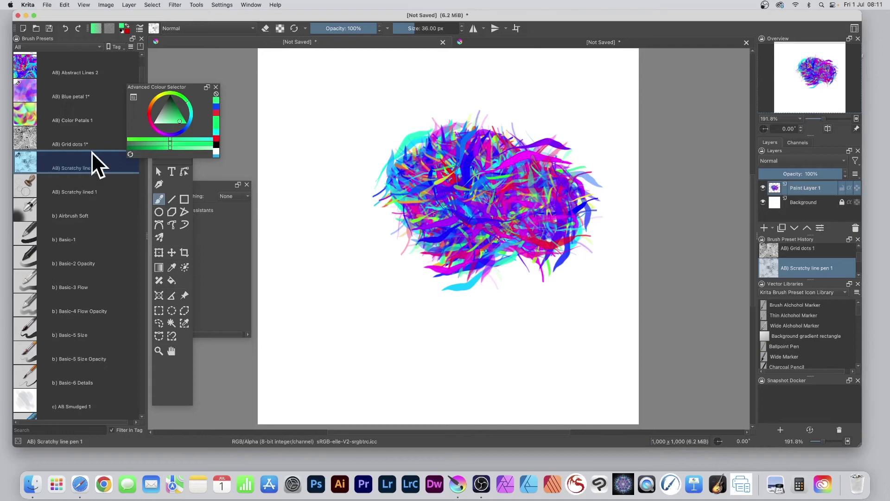
{"action": "left_click", "coordinate": [140, 29]}
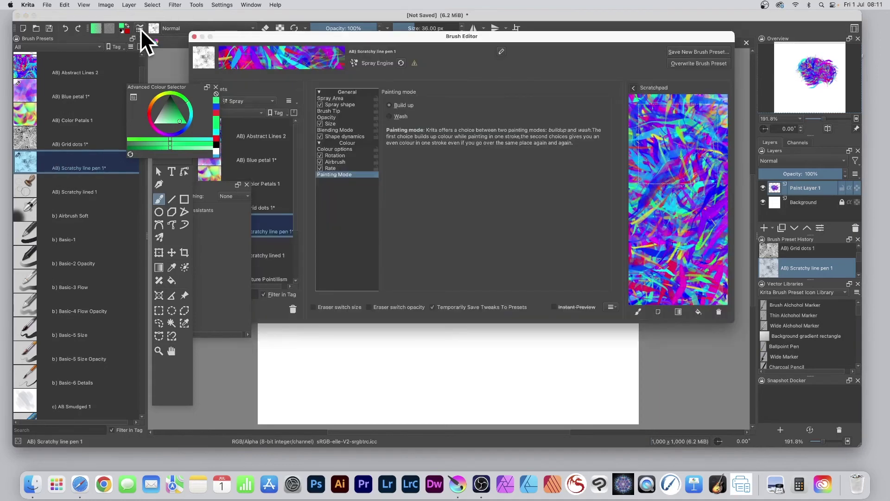
{"action": "left_click", "coordinate": [402, 63]}
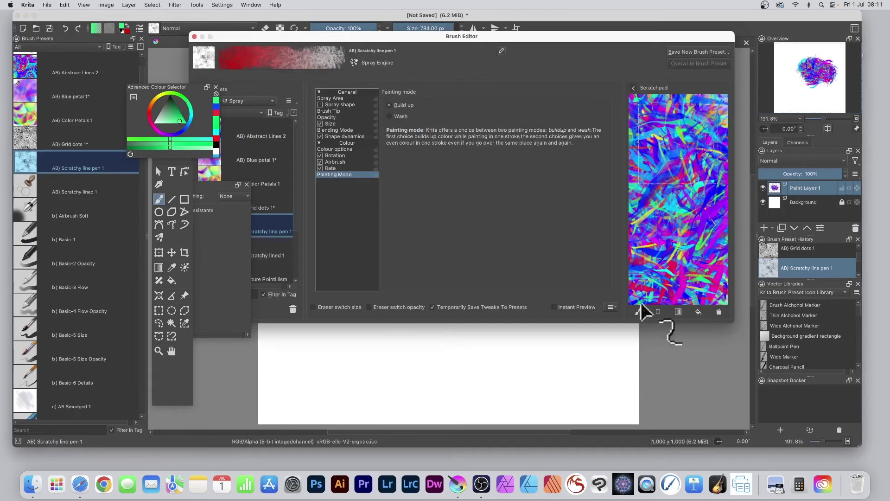
{"action": "left_click", "coordinate": [195, 36]}
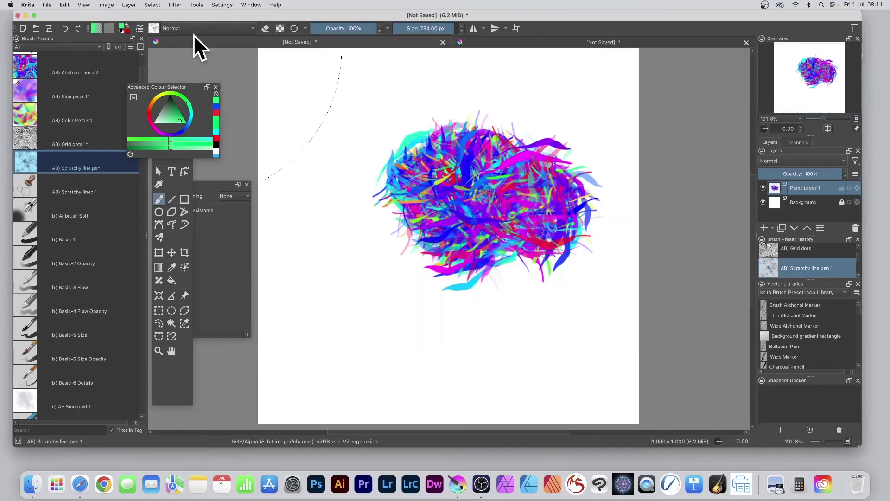
{"action": "mouse_move", "coordinate": [377, 219]}
{"action": "left_mouse_down"}
{"action": "mouse_move", "coordinate": [367, 258]}
{"action": "mouse_move", "coordinate": [382, 209]}
{"action": "mouse_move", "coordinate": [417, 292]}
{"action": "left_mouse_up"}
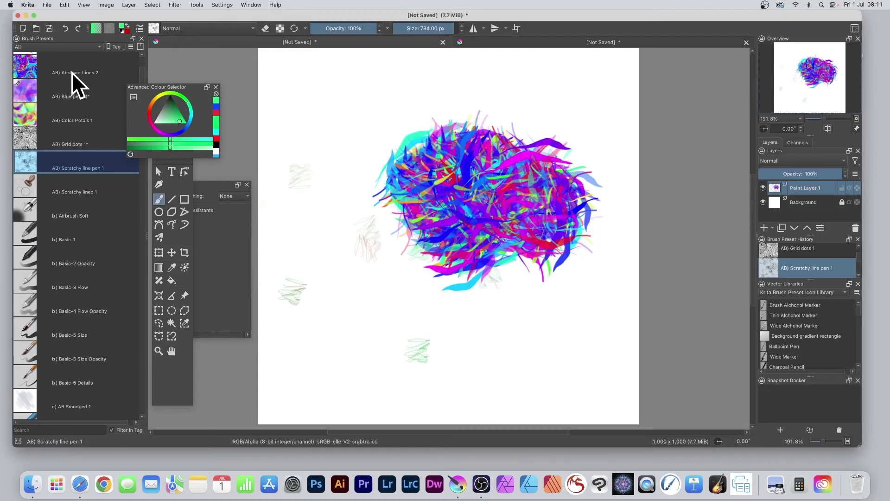
Paint multicolour strokes across the canvas with Abstract Lines 2 at 352 px, then shrink it to 1 px.
{"action": "left_click", "coordinate": [19, 69]}
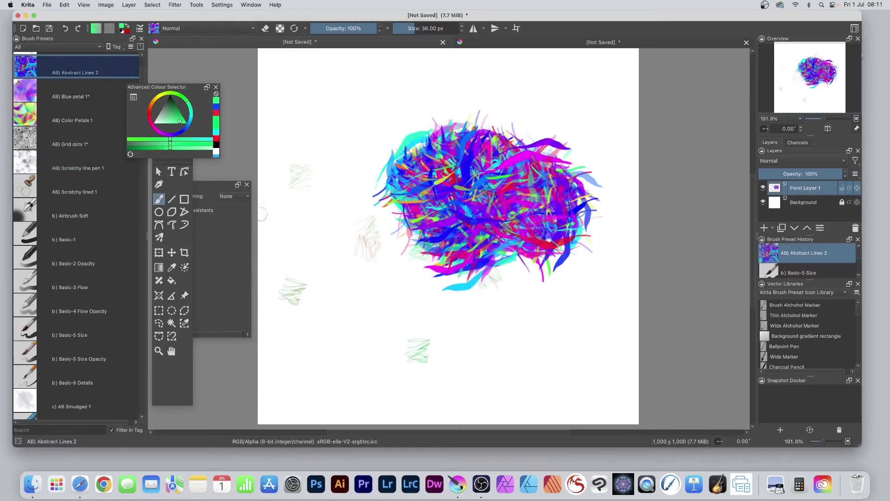
{"action": "mouse_move", "coordinate": [361, 173]}
{"action": "left_mouse_down"}
{"action": "mouse_move", "coordinate": [334, 167]}
{"action": "mouse_move", "coordinate": [380, 107]}
{"action": "mouse_move", "coordinate": [408, 88]}
{"action": "left_mouse_up"}
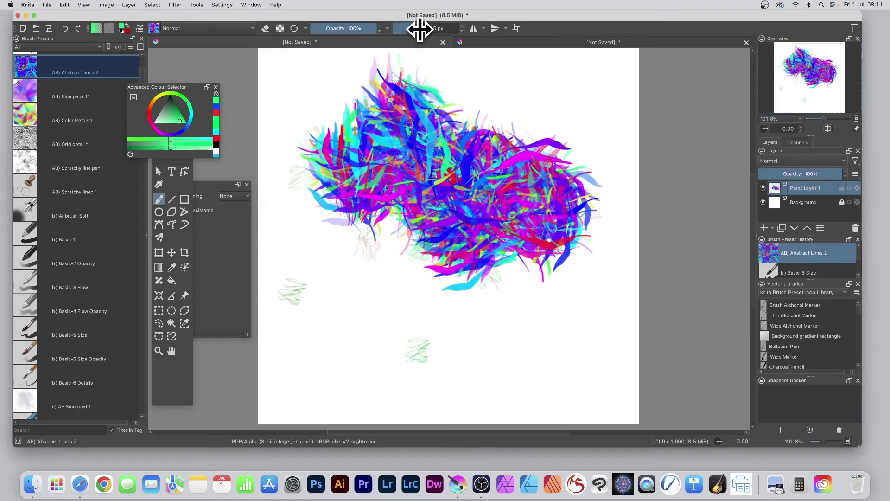
{"action": "left_click_drag", "start_coordinate": [439, 28], "coordinate": [448, 28]}
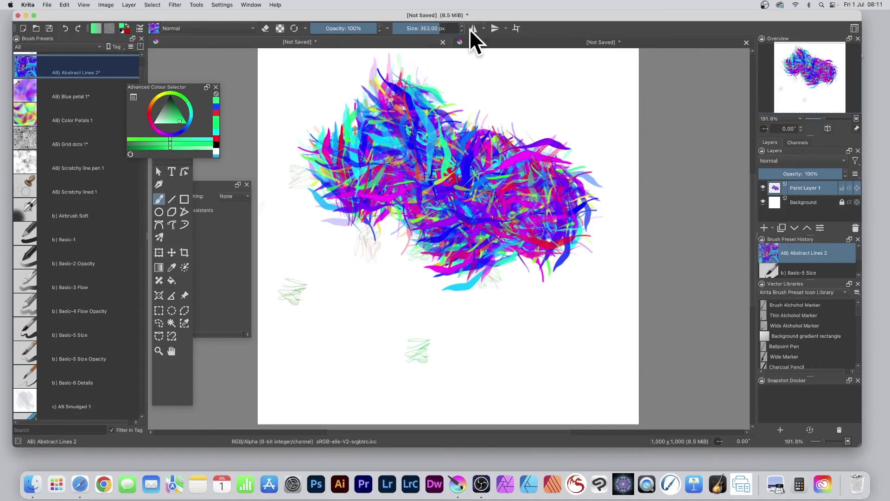
{"action": "mouse_move", "coordinate": [366, 185]}
{"action": "left_mouse_down"}
{"action": "mouse_move", "coordinate": [431, 219]}
{"action": "mouse_move", "coordinate": [399, 204]}
{"action": "mouse_move", "coordinate": [377, 164]}
{"action": "mouse_move", "coordinate": [432, 135]}
{"action": "mouse_move", "coordinate": [524, 133]}
{"action": "mouse_move", "coordinate": [521, 186]}
{"action": "mouse_move", "coordinate": [501, 199]}
{"action": "mouse_move", "coordinate": [524, 203]}
{"action": "mouse_move", "coordinate": [542, 293]}
{"action": "mouse_move", "coordinate": [515, 329]}
{"action": "mouse_move", "coordinate": [557, 334]}
{"action": "left_mouse_up"}
{"action": "mouse_move", "coordinate": [325, 199]}
{"action": "left_mouse_down"}
{"action": "mouse_move", "coordinate": [366, 209]}
{"action": "mouse_move", "coordinate": [431, 325]}
{"action": "mouse_move", "coordinate": [370, 341]}
{"action": "mouse_move", "coordinate": [389, 296]}
{"action": "mouse_move", "coordinate": [417, 288]}
{"action": "mouse_move", "coordinate": [482, 320]}
{"action": "mouse_move", "coordinate": [539, 319]}
{"action": "mouse_move", "coordinate": [510, 278]}
{"action": "mouse_move", "coordinate": [556, 297]}
{"action": "mouse_move", "coordinate": [486, 276]}
{"action": "left_mouse_up"}
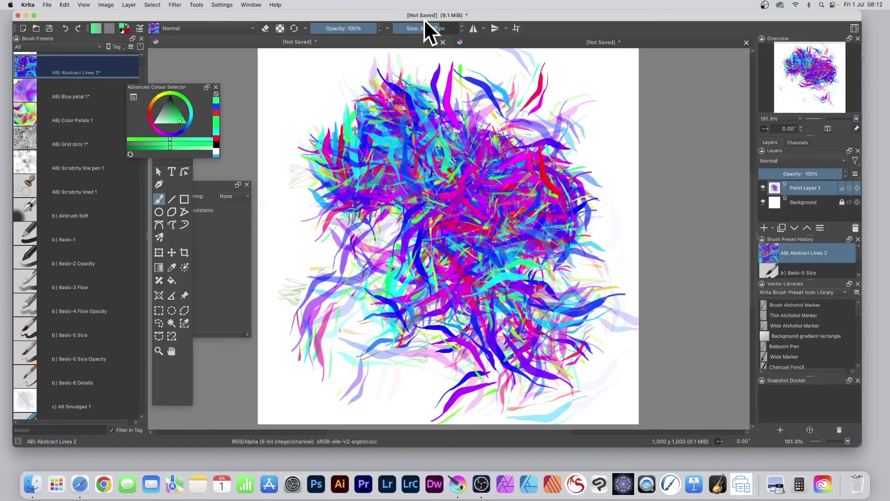
{"action": "left_click_drag", "start_coordinate": [437, 26], "coordinate": [392, 26]}
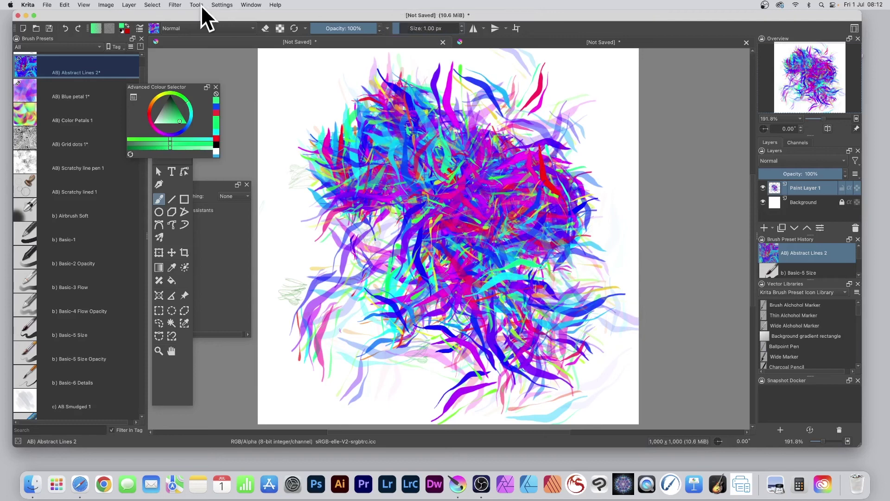
Clear the canvas to white, undo a trial loop, and paint one diagonal Abstract Lines 2 band.
{"action": "left_click", "coordinate": [66, 7]}
{"action": "left_click", "coordinate": [77, 141]}
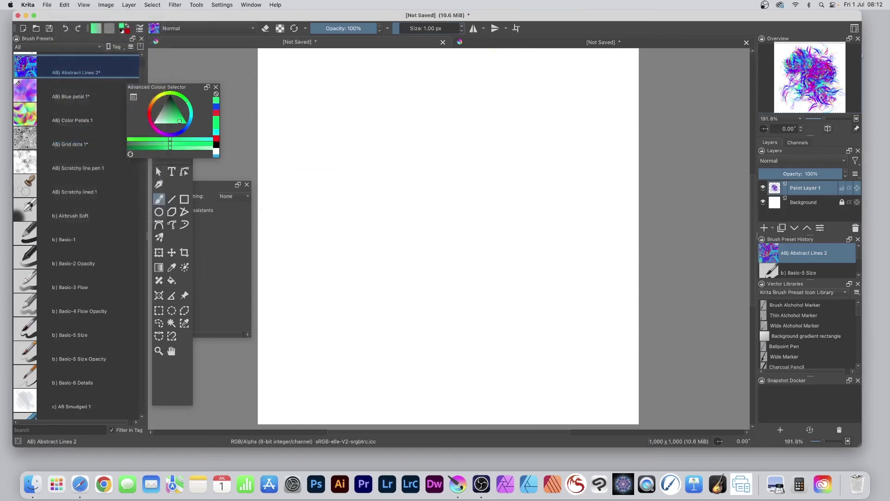
{"action": "mouse_move", "coordinate": [505, 149]}
{"action": "left_mouse_down"}
{"action": "mouse_move", "coordinate": [448, 296]}
{"action": "mouse_move", "coordinate": [386, 251]}
{"action": "mouse_move", "coordinate": [324, 186]}
{"action": "mouse_move", "coordinate": [324, 83]}
{"action": "mouse_move", "coordinate": [519, 83]}
{"action": "mouse_move", "coordinate": [608, 120]}
{"action": "mouse_move", "coordinate": [626, 241]}
{"action": "mouse_move", "coordinate": [603, 343]}
{"action": "mouse_move", "coordinate": [533, 408]}
{"action": "mouse_move", "coordinate": [481, 429]}
{"action": "mouse_move", "coordinate": [533, 301]}
{"action": "mouse_move", "coordinate": [464, 334]}
{"action": "mouse_move", "coordinate": [408, 404]}
{"action": "mouse_move", "coordinate": [287, 338]}
{"action": "mouse_move", "coordinate": [269, 278]}
{"action": "mouse_move", "coordinate": [264, 223]}
{"action": "mouse_move", "coordinate": [325, 241]}
{"action": "mouse_move", "coordinate": [295, 212]}
{"action": "mouse_move", "coordinate": [296, 92]}
{"action": "mouse_move", "coordinate": [408, 106]}
{"action": "mouse_move", "coordinate": [482, 139]}
{"action": "mouse_move", "coordinate": [602, 259]}
{"action": "mouse_move", "coordinate": [570, 333]}
{"action": "mouse_move", "coordinate": [522, 314]}
{"action": "left_mouse_up"}
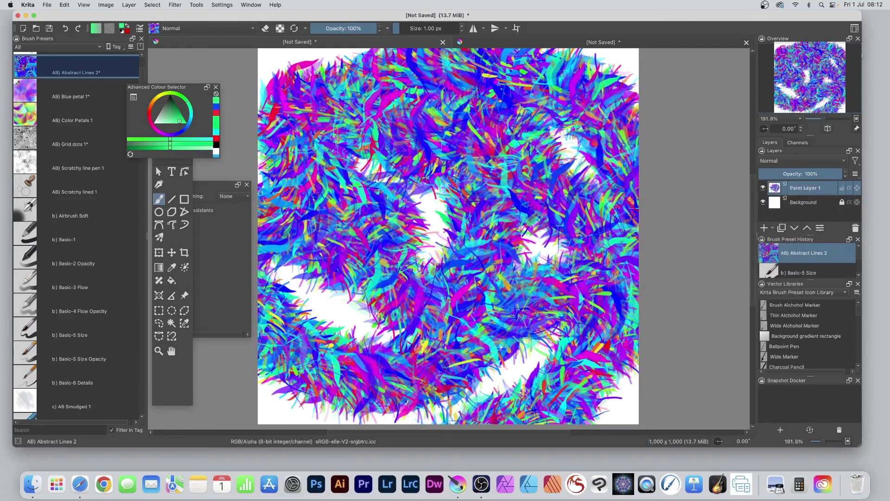
{"action": "key", "text": "super+z"}
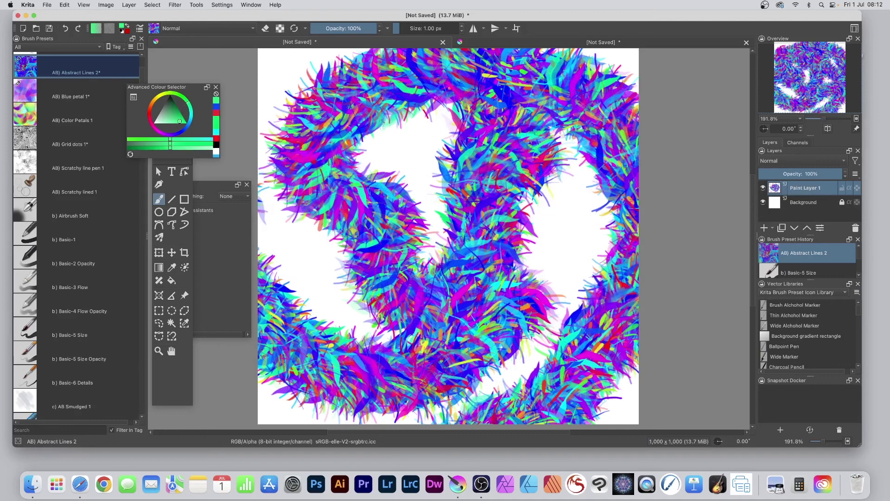
{"action": "key", "text": "super+z"}
{"action": "key", "text": "super+z"}
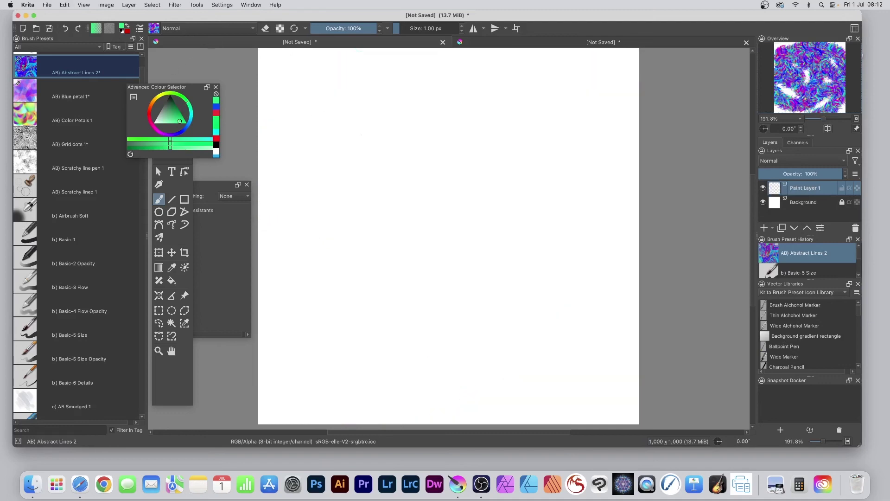
{"action": "mouse_move", "coordinate": [338, 93]}
{"action": "left_mouse_down"}
{"action": "mouse_move", "coordinate": [394, 139]}
{"action": "mouse_move", "coordinate": [513, 193]}
{"action": "mouse_move", "coordinate": [579, 258]}
{"action": "mouse_move", "coordinate": [575, 274]}
{"action": "left_mouse_up"}
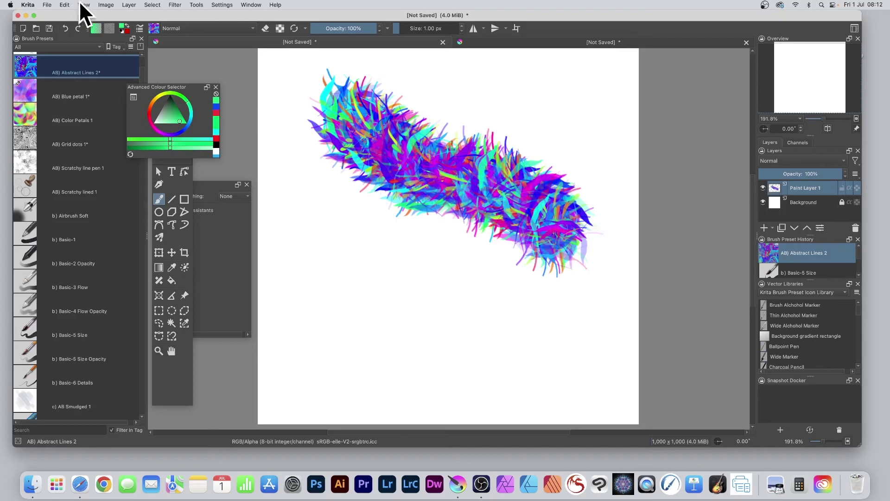
Add Paint Layer 2 above Paint Layer 1 and paint another diagonal abstract-line stroke on it.
{"action": "left_click", "coordinate": [129, 5]}
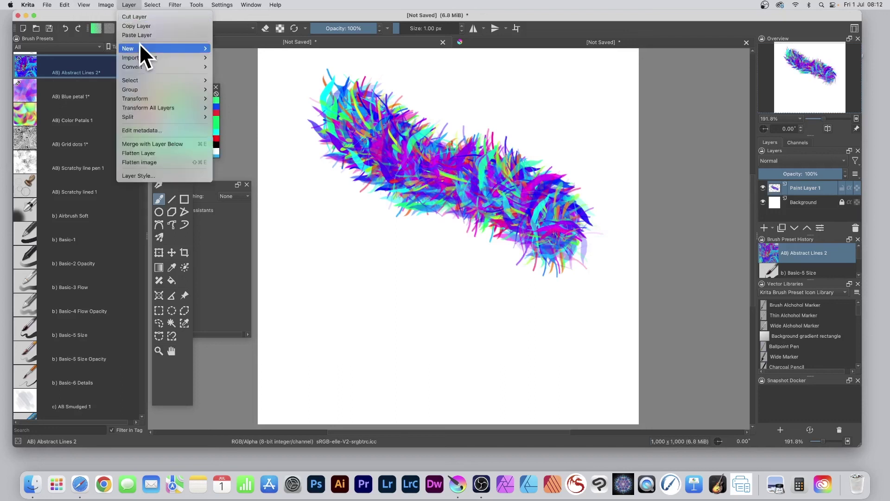
{"action": "mouse_move", "coordinate": [139, 48]}
{"action": "left_click", "coordinate": [267, 48]}
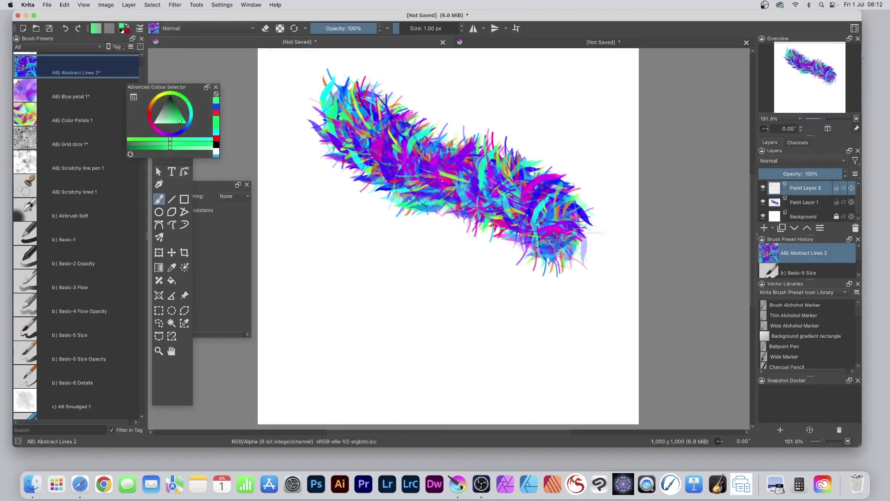
{"action": "mouse_move", "coordinate": [408, 86]}
{"action": "left_mouse_down"}
{"action": "mouse_move", "coordinate": [506, 274]}
{"action": "mouse_move", "coordinate": [463, 296]}
{"action": "mouse_move", "coordinate": [324, 148]}
{"action": "mouse_move", "coordinate": [301, 186]}
{"action": "left_mouse_up"}
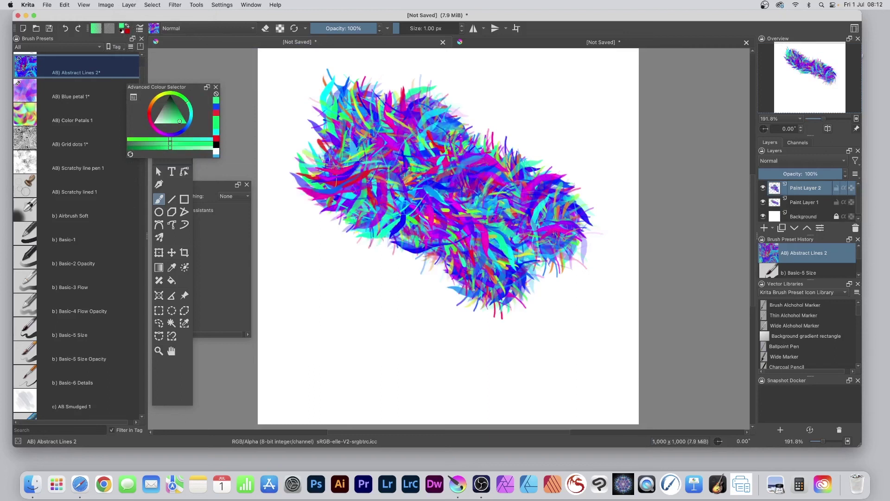
Shift Paint Layer 2's hue by -120 with the HSV/HSL Adjustment filter.
{"action": "left_click", "coordinate": [177, 3]}
{"action": "mouse_move", "coordinate": [183, 39]}
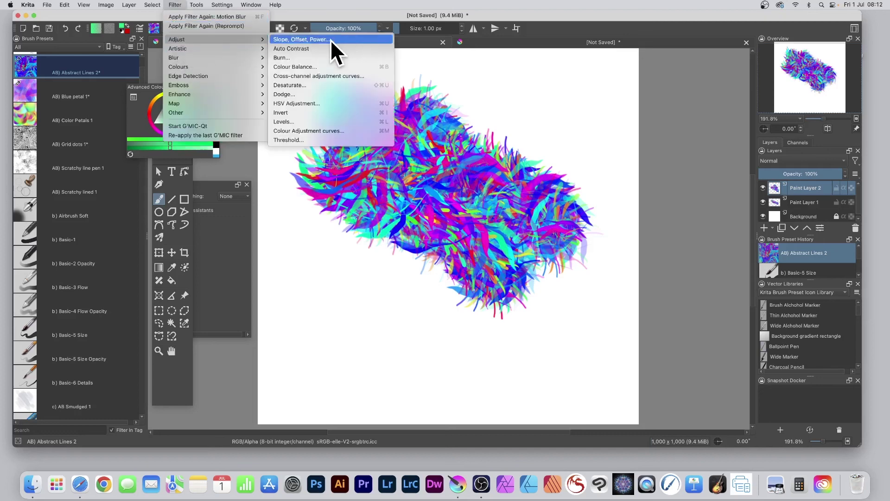
{"action": "left_click", "coordinate": [305, 102]}
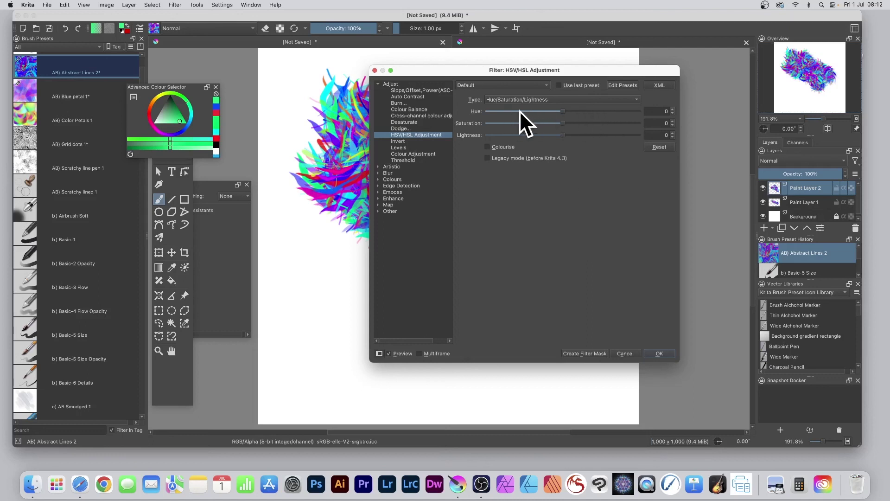
{"action": "left_click_drag", "start_coordinate": [564, 110], "coordinate": [513, 112]}
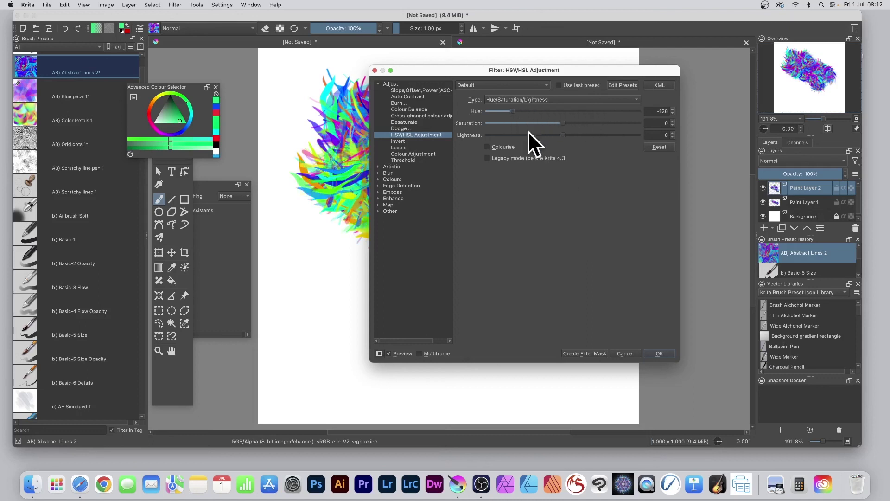
{"action": "left_click", "coordinate": [659, 353]}
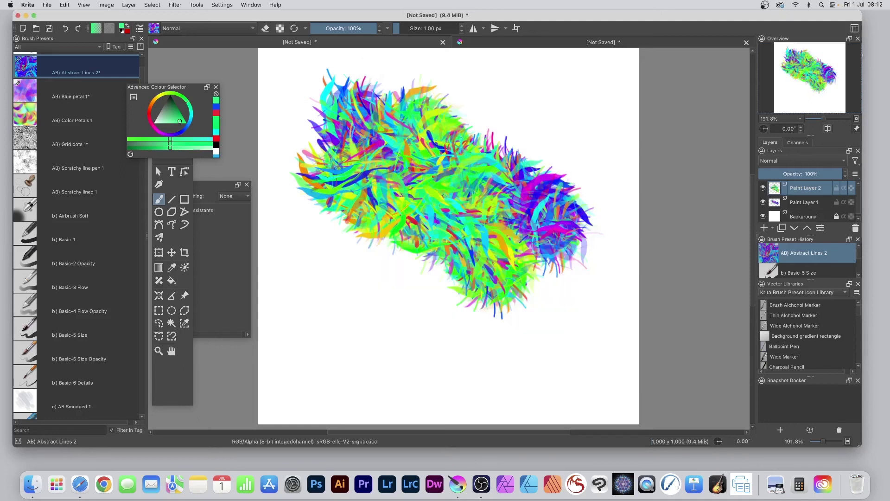
Paint more purple and blue strokes, then switch to the 300×300 stroke document.
{"action": "mouse_move", "coordinate": [325, 135]}
{"action": "left_mouse_down"}
{"action": "mouse_move", "coordinate": [367, 167]}
{"action": "mouse_move", "coordinate": [417, 282]}
{"action": "mouse_move", "coordinate": [468, 301]}
{"action": "left_mouse_up"}
{"action": "mouse_move", "coordinate": [417, 278]}
{"action": "left_mouse_down"}
{"action": "mouse_move", "coordinate": [355, 259]}
{"action": "mouse_move", "coordinate": [301, 190]}
{"action": "mouse_move", "coordinate": [345, 238]}
{"action": "mouse_move", "coordinate": [392, 315]}
{"action": "left_mouse_up"}
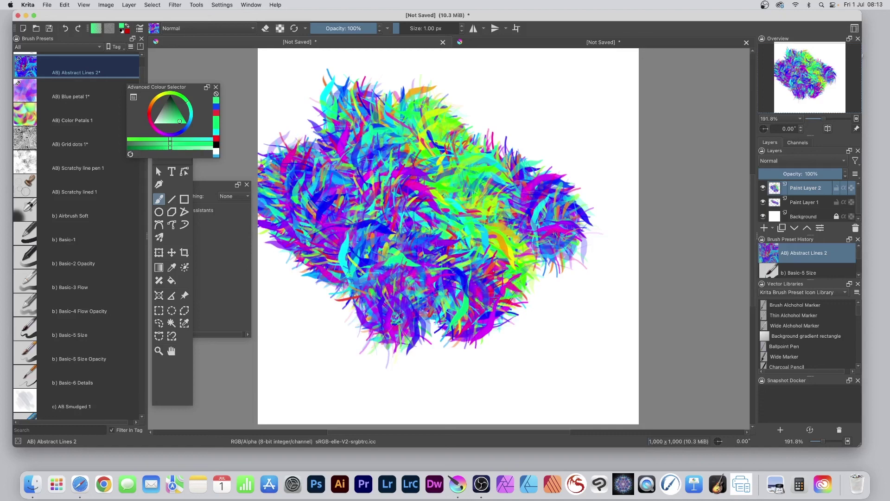
{"action": "key", "text": "ctrl+Tab"}
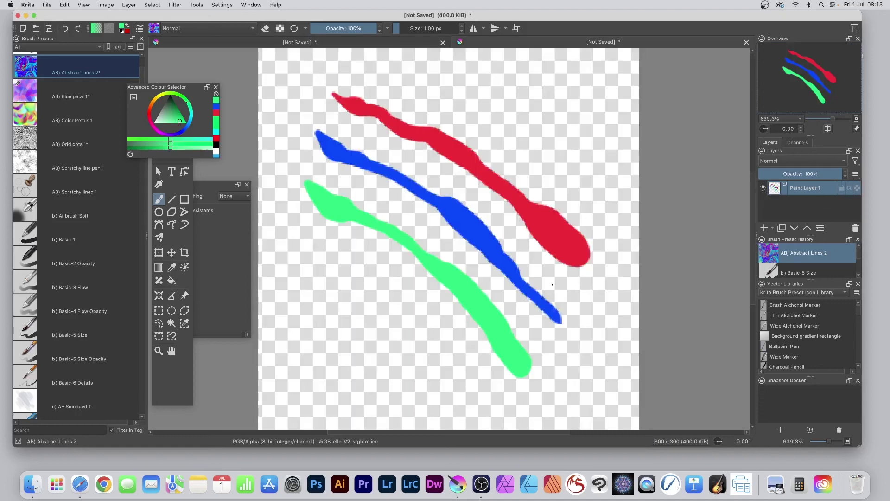